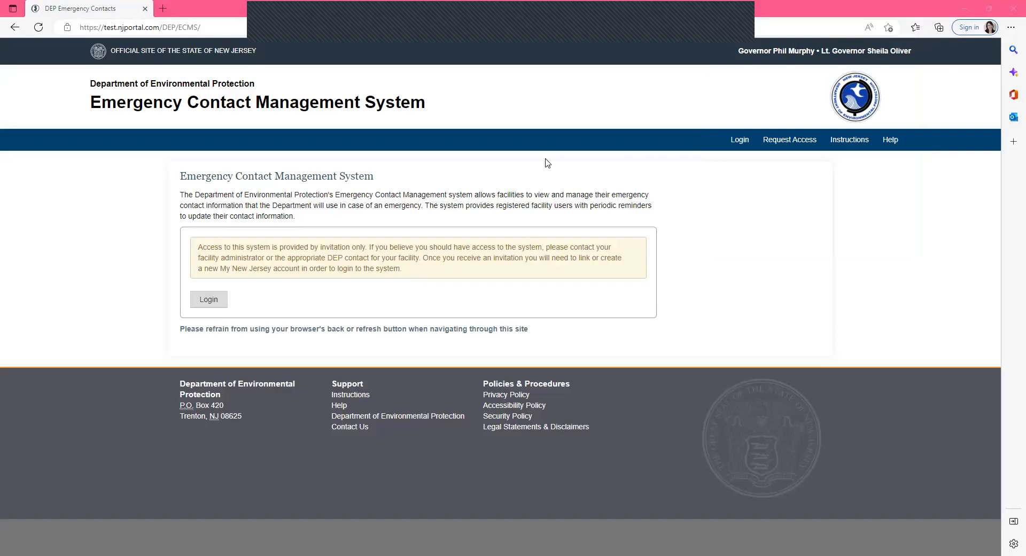
- Open the Request Access form and look through its department options
left_click(787, 141)
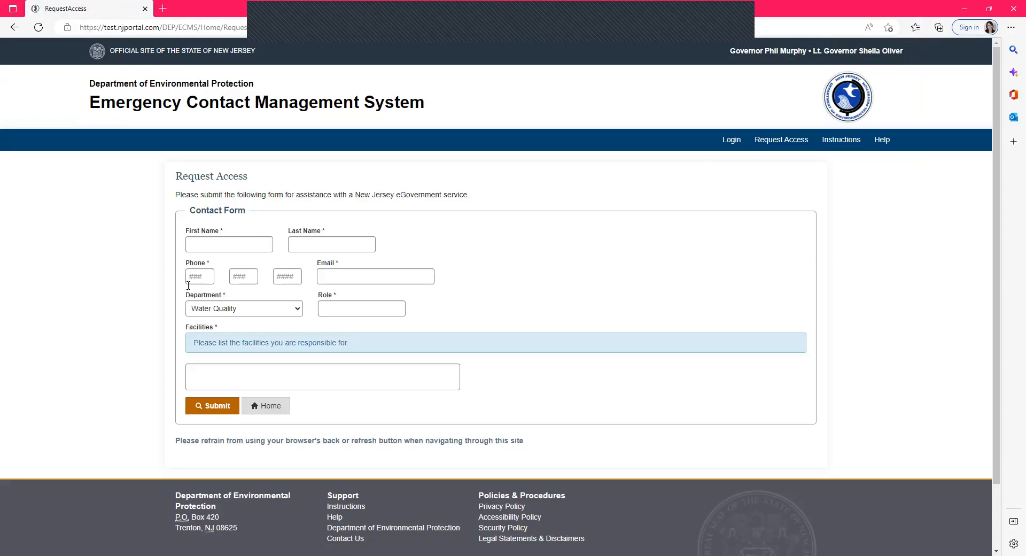
left_click(258, 316)
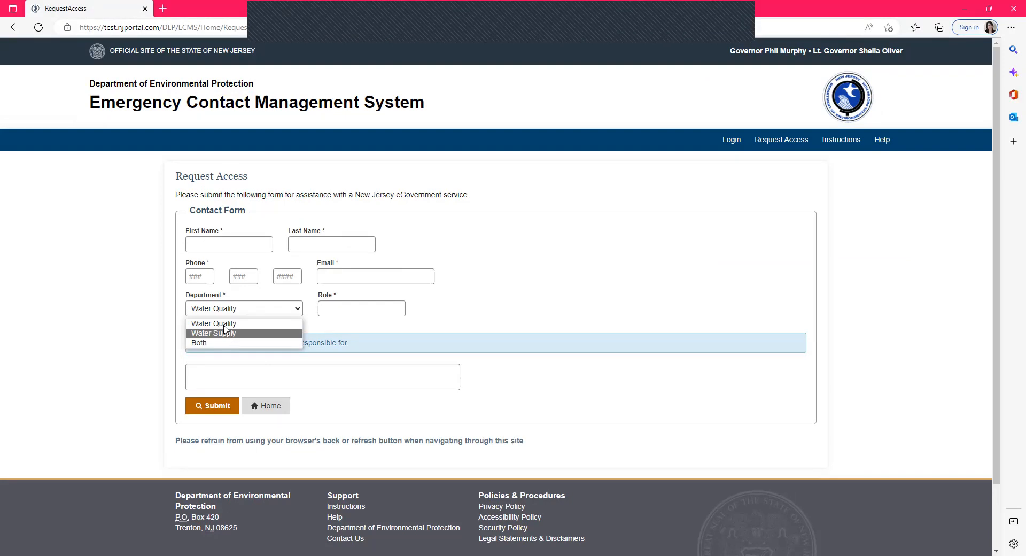
left_click(225, 325)
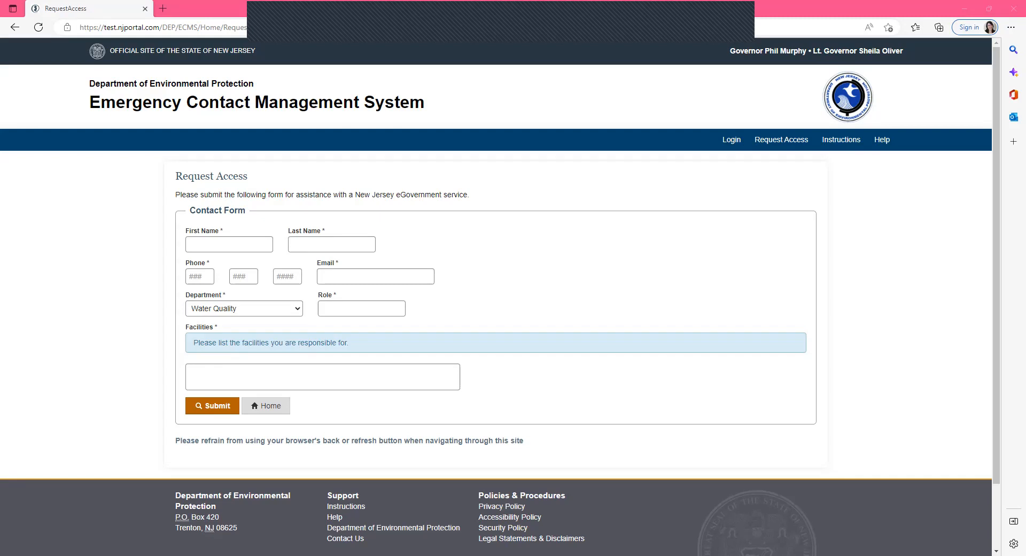
- Open the pasted invitation link in a new browser tab
left_click(163, 8)
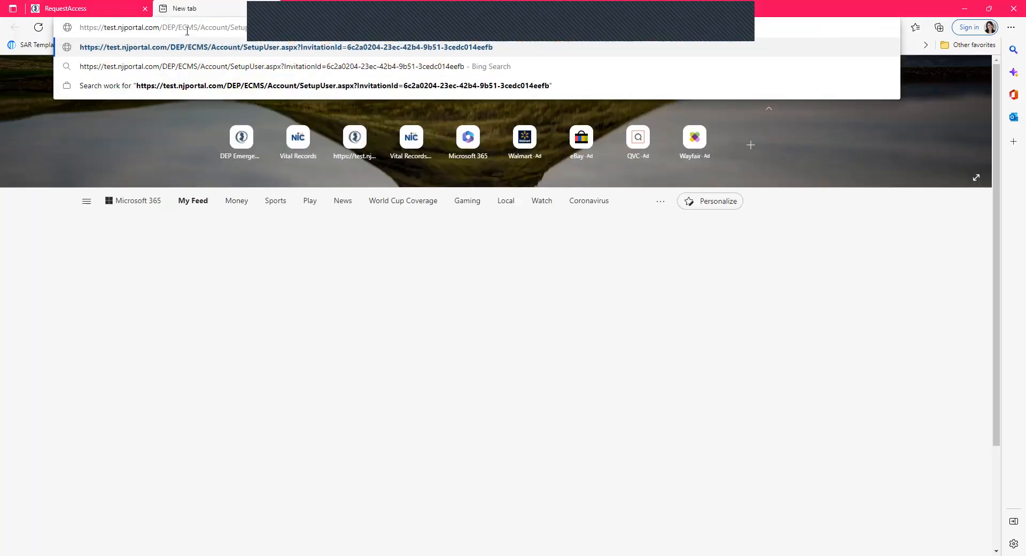
key("Return")
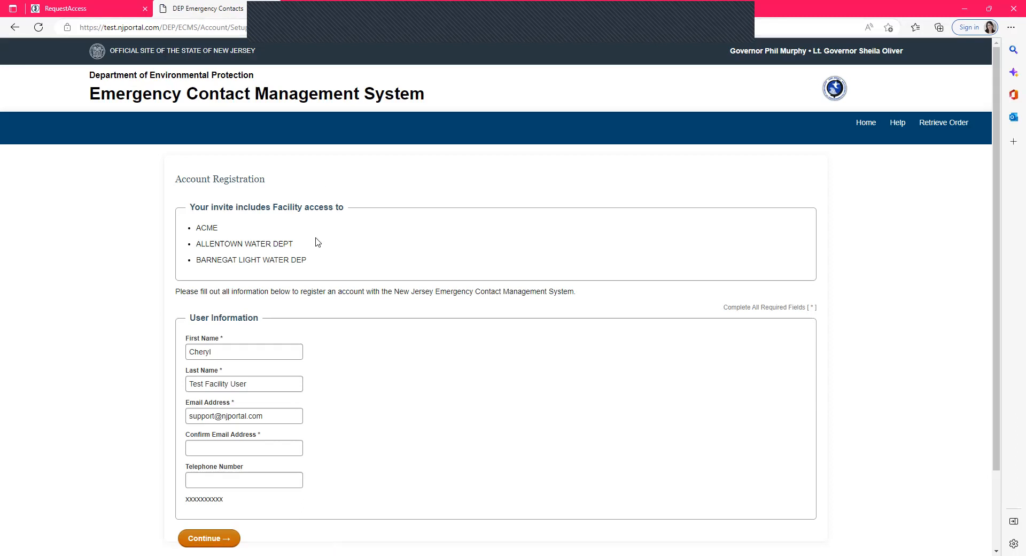
- Review the facilities the invitation grants access to
scroll(315, 241, "down", 2)
left_click_drag(189, 149, 323, 186)
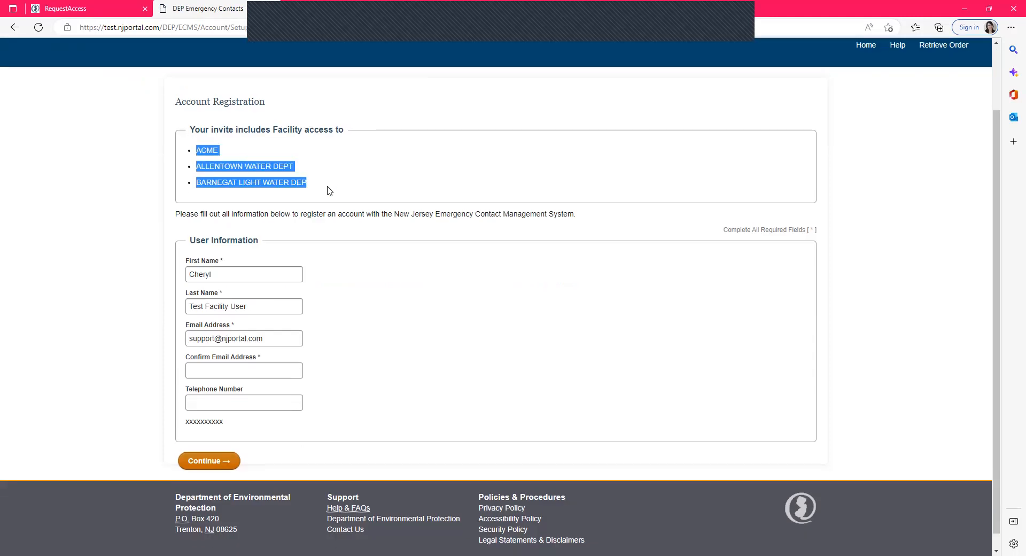
left_click(409, 312)
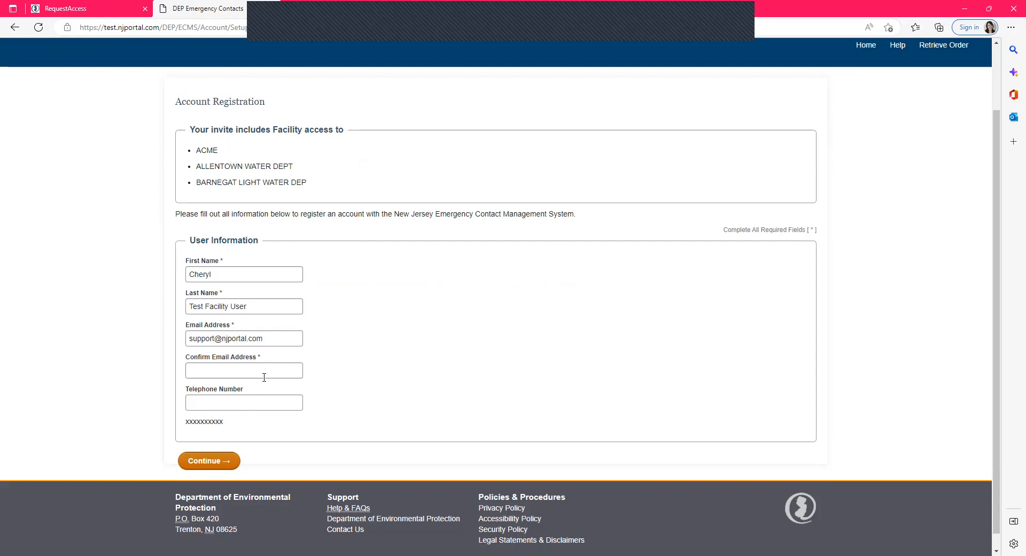
- Fill in the confirm e-mail address to match the e-mail address field and continue the registration
left_click(267, 371)
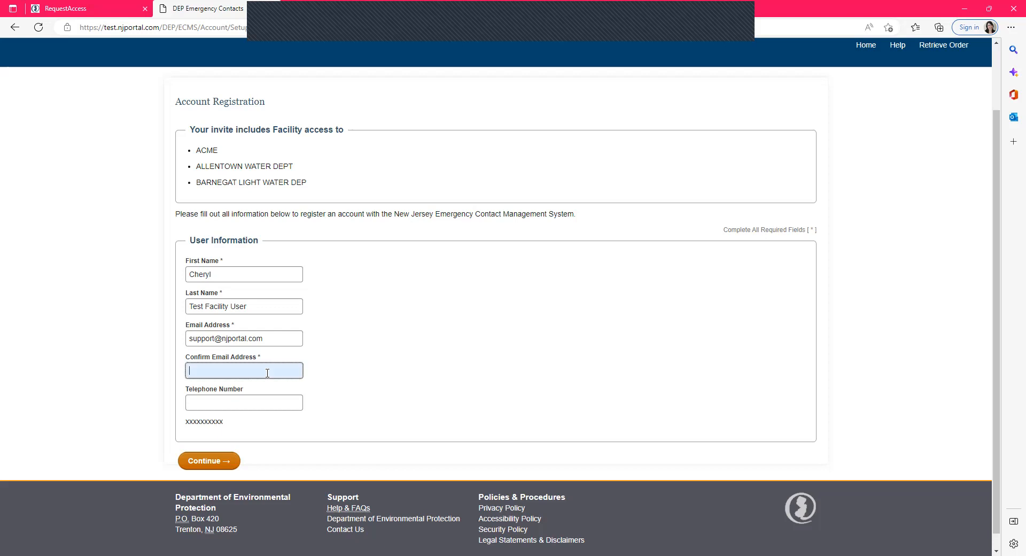
key("Tab")
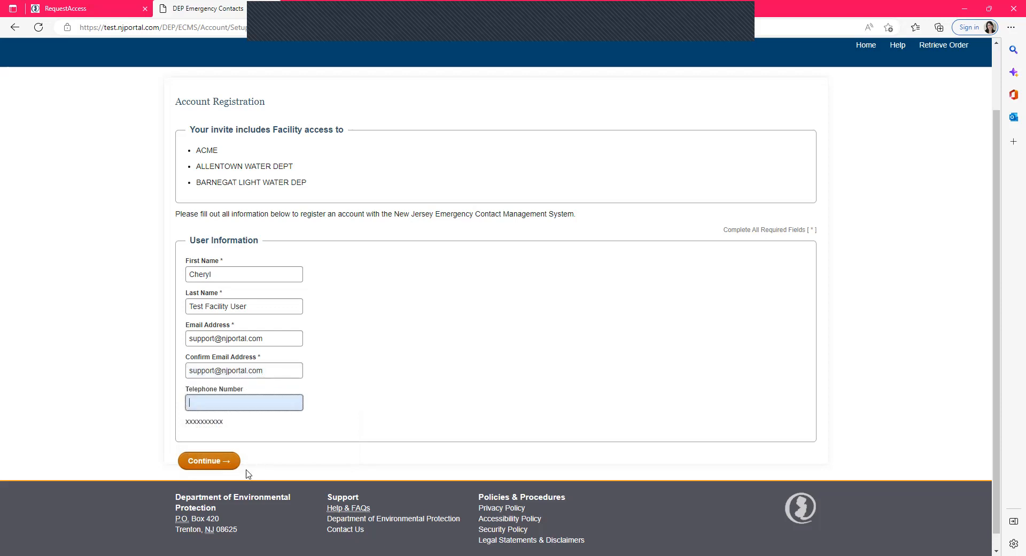
left_click(218, 462)
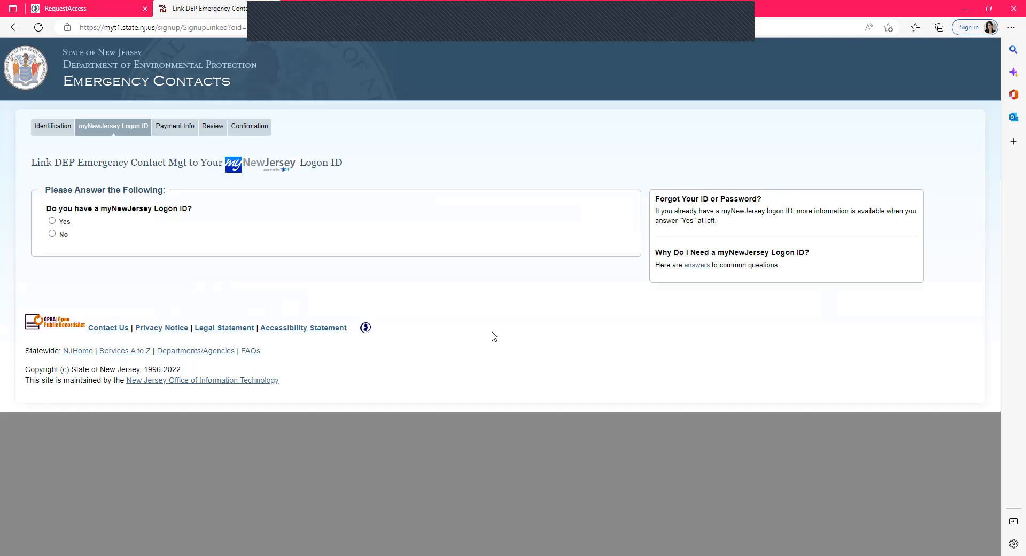
- Answer No to having a myNewJersey logon ID and enter a new logon ID for the account
left_click(52, 233)
left_click(124, 302)
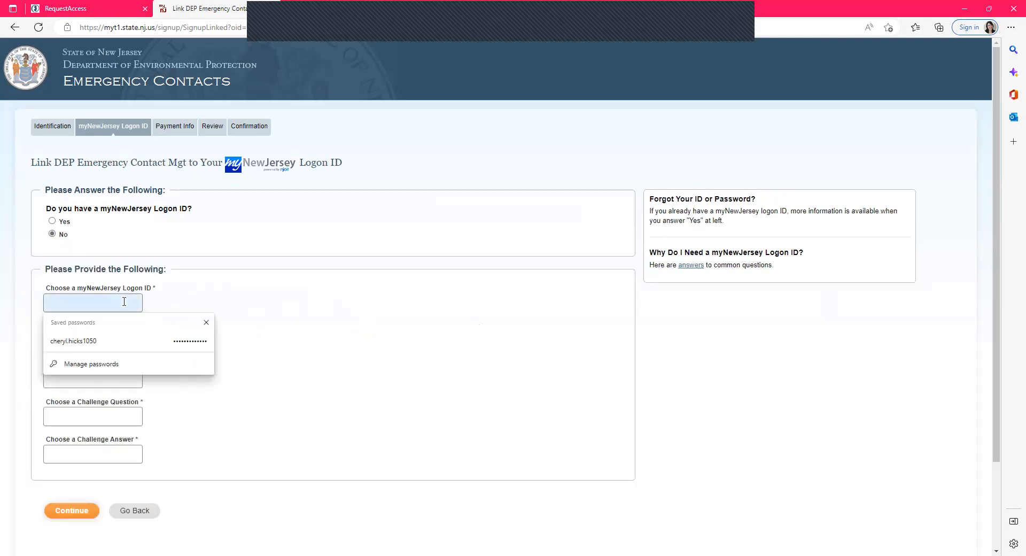
type("cheryltest")
key("Tab")
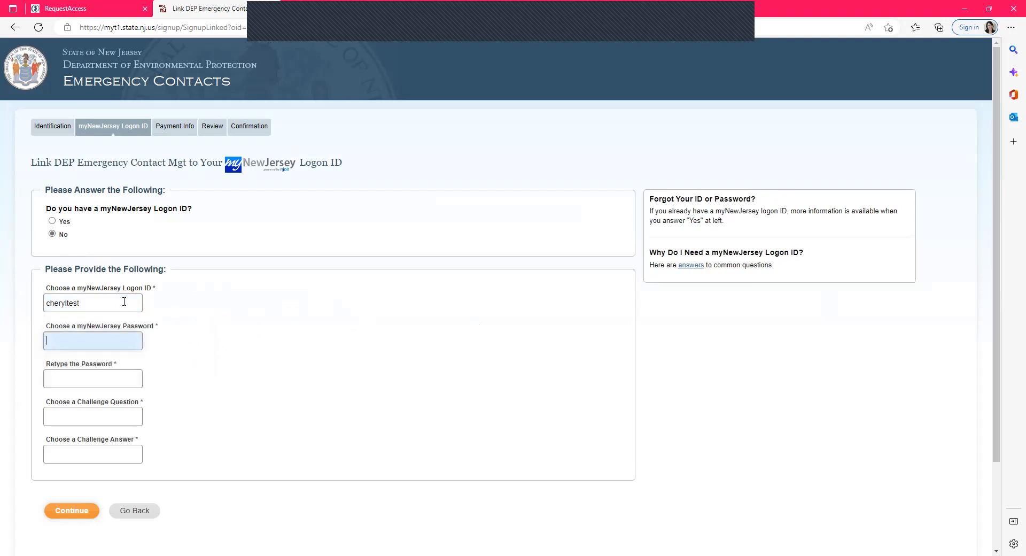
left_click(124, 302)
type("ecms")
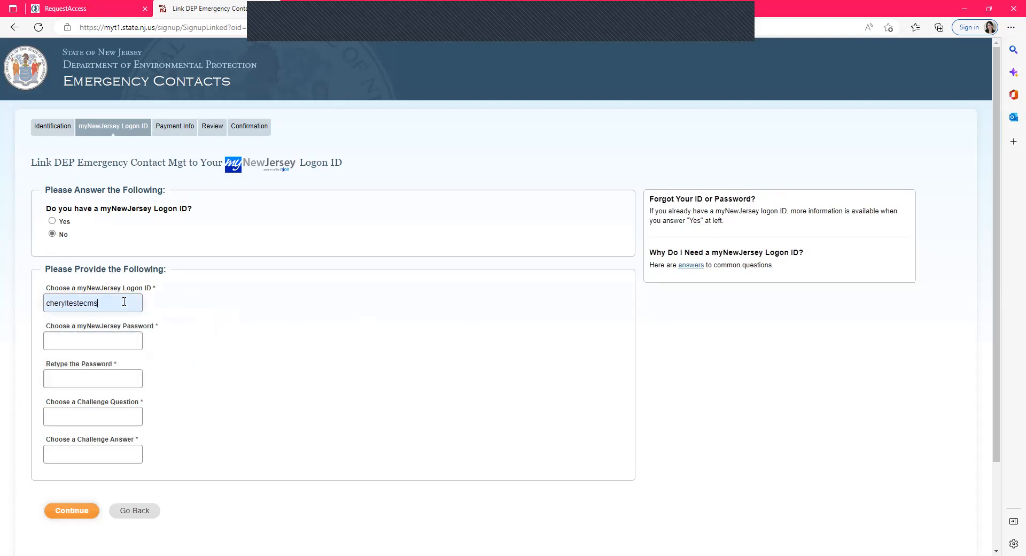
- Enter the account password and retype it in the confirmation field
key("Tab")
type("*******")
key("Tab")
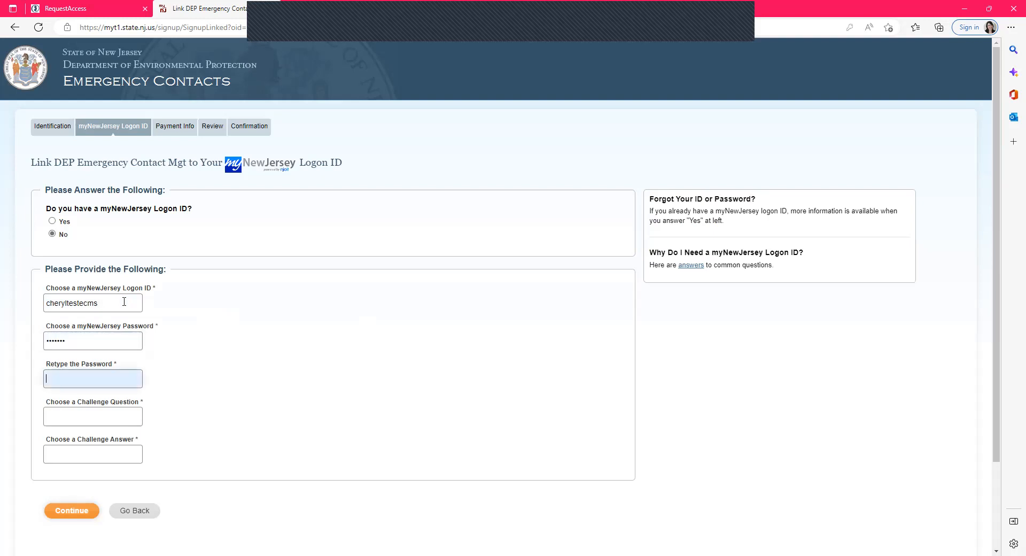
type("*******")
key("Tab")
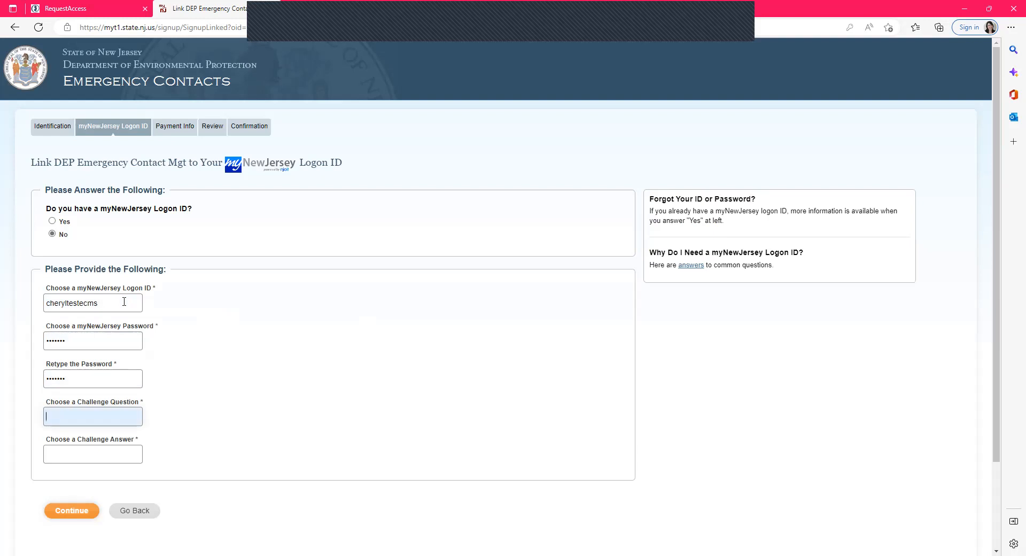
- Set the challenge question to favorite cat, enter the challenge answer, and continue
type("favorite cat")
key("Tab")
type("m")
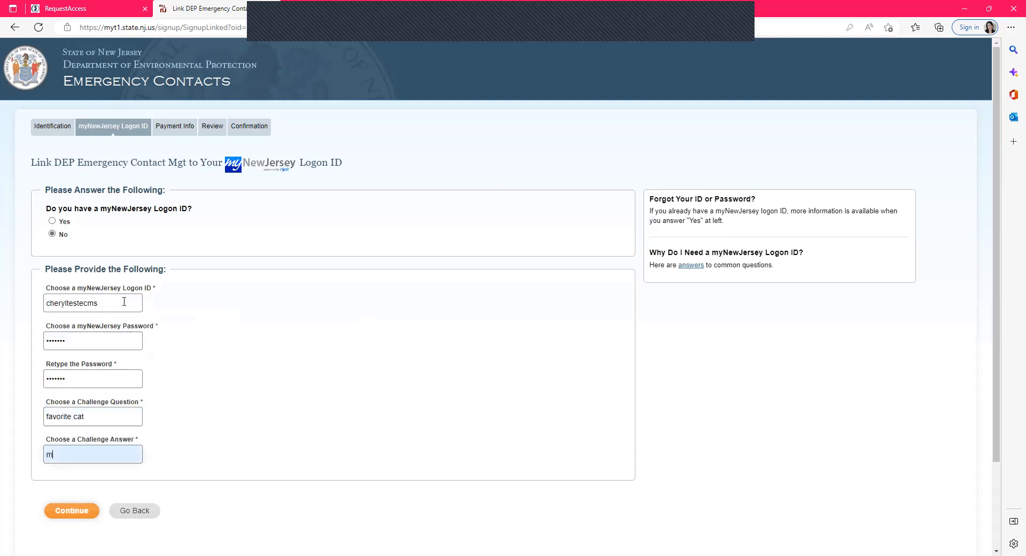
type("ittens")
left_click(74, 511)
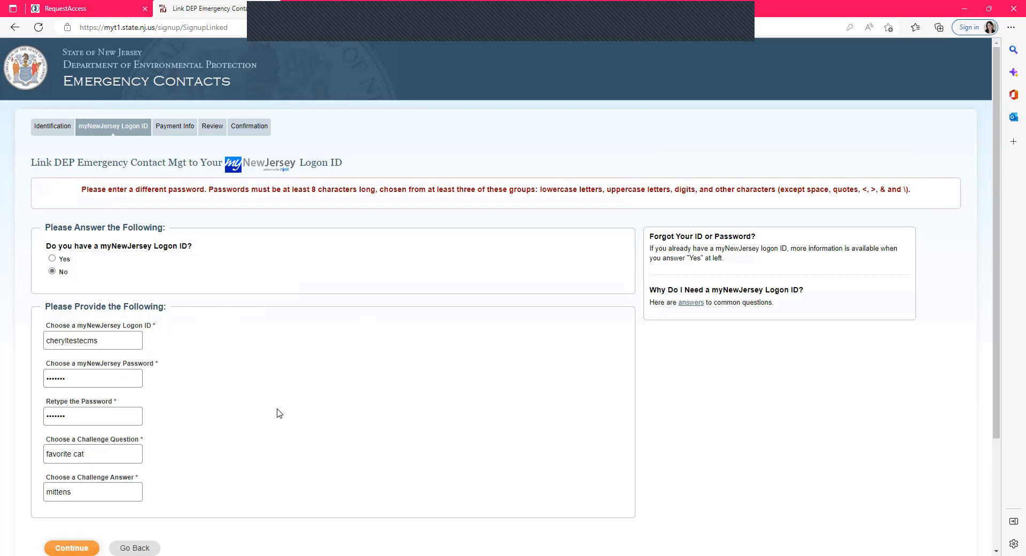
- Append 1 to the password and its retyped confirmation to meet the password rules, then continue
scroll(278, 413, "down", 2)
left_click_drag(215, 111, 716, 113)
left_click(682, 121)
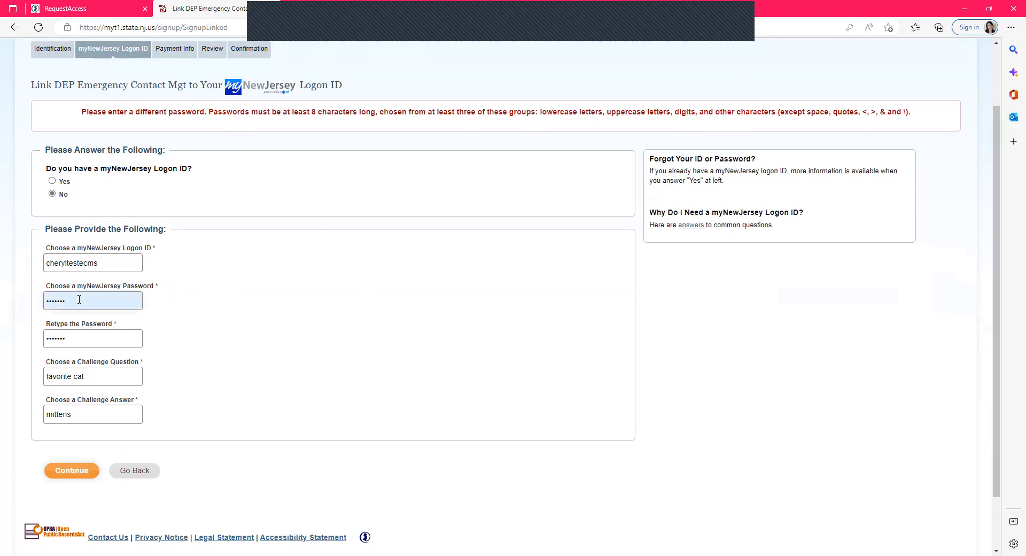
type("1")
left_click(99, 342)
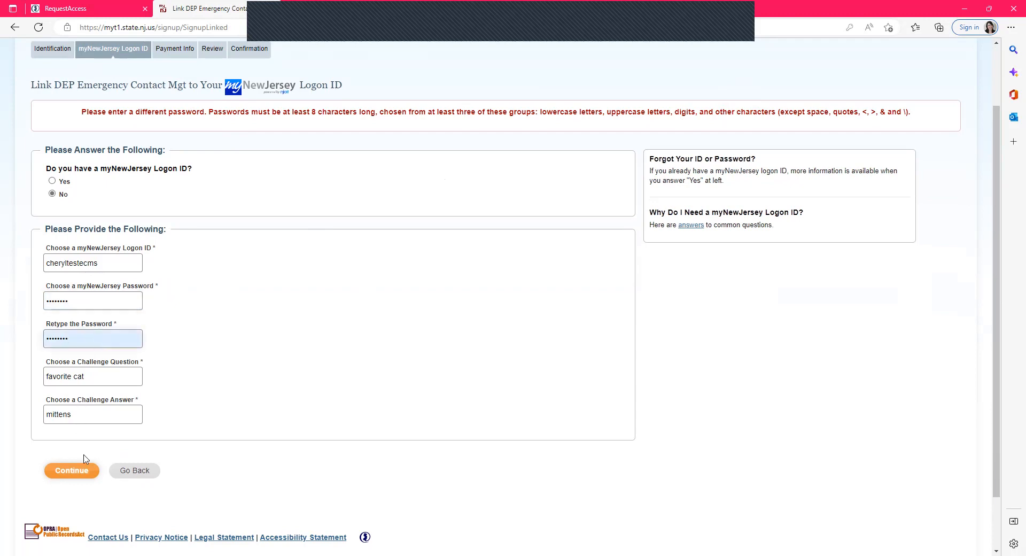
left_click(71, 470)
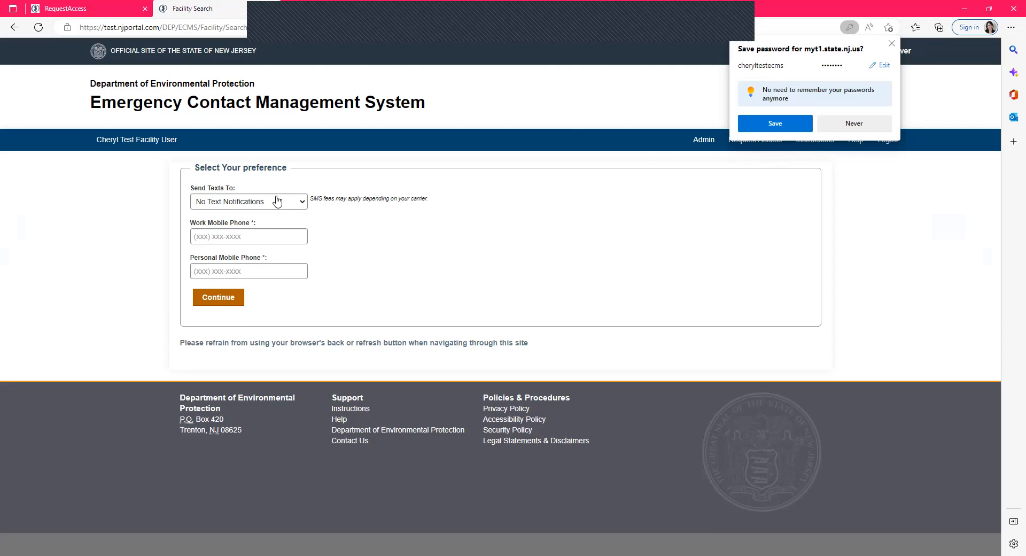
- Keep text notifications set to No Text Notifications and enter the work mobile phone number
left_click(261, 201)
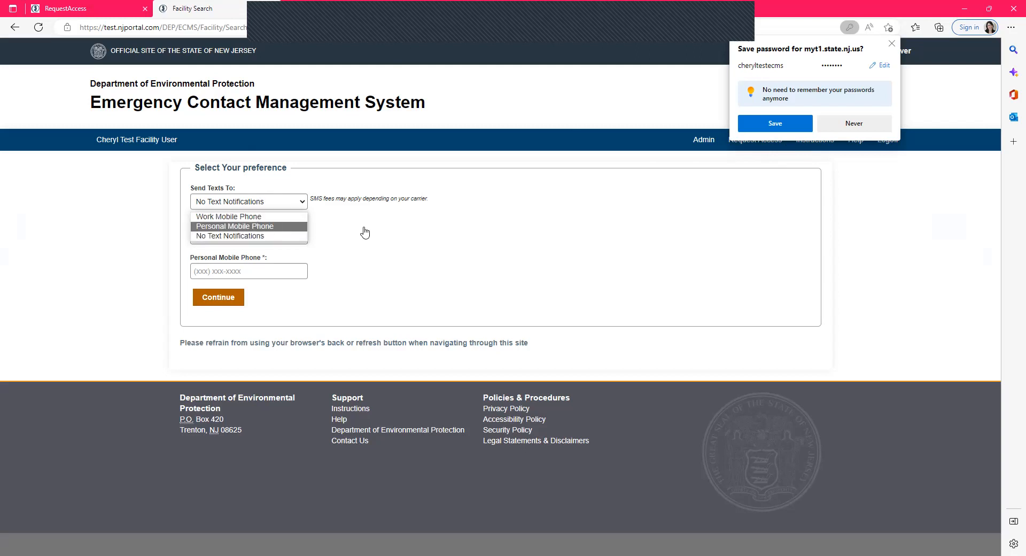
left_click(265, 236)
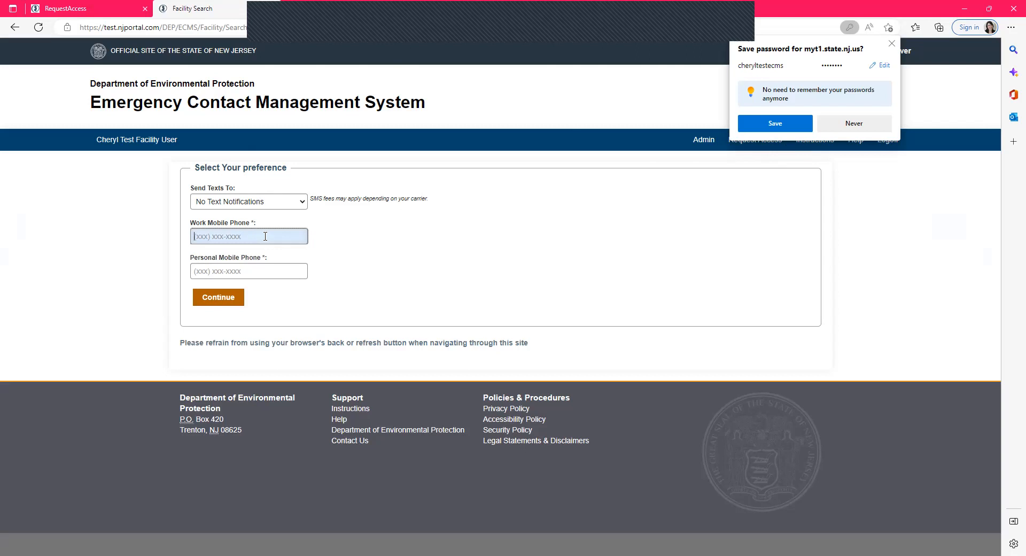
type("609) 123-1234")
- Enter the personal mobile phone number and continue to the facility search
key("Tab")
type("609) ")
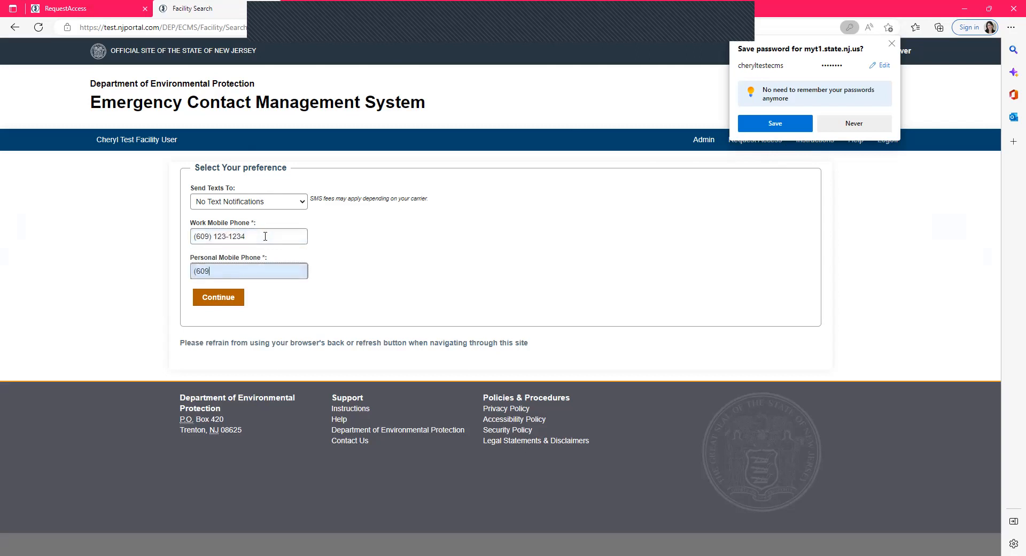
type("123-1234")
left_click(220, 301)
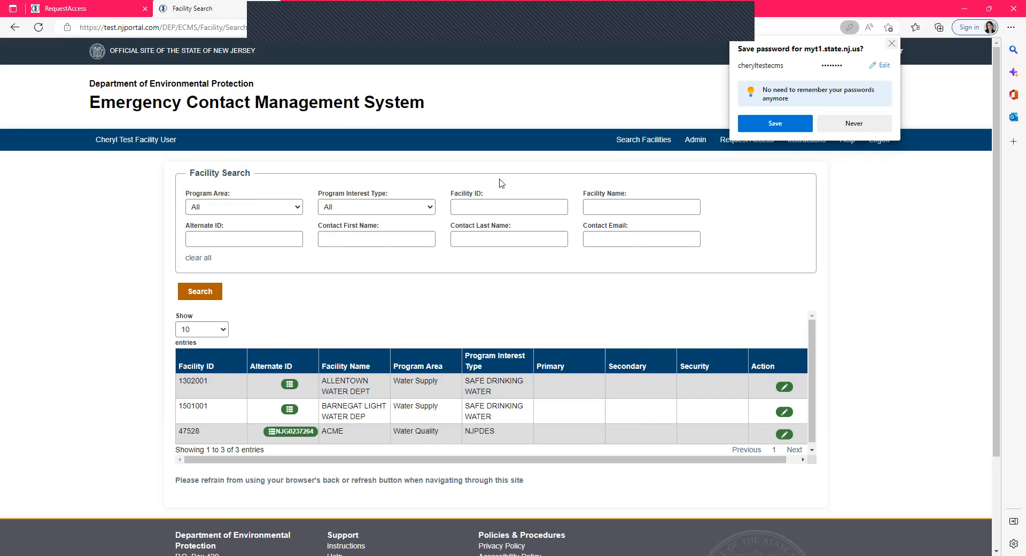
- Examine the facility list's entries-per-page and Program Interest Type filter options
left_click(383, 383)
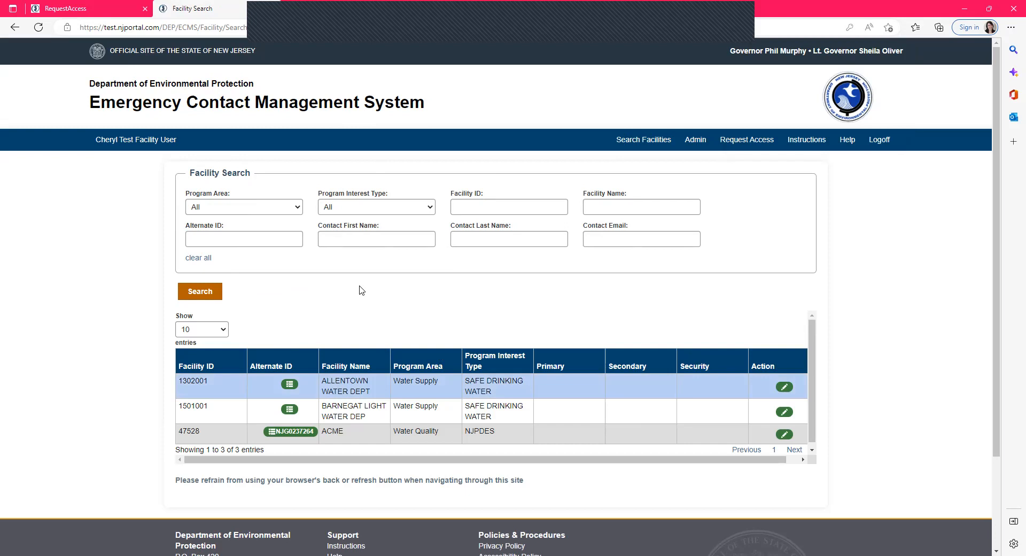
left_click(219, 337)
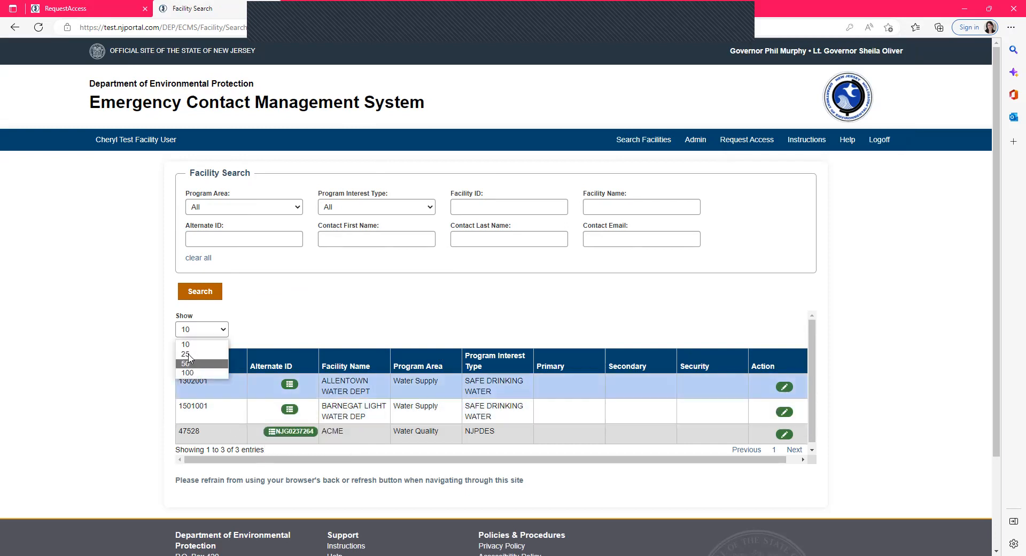
left_click(295, 309)
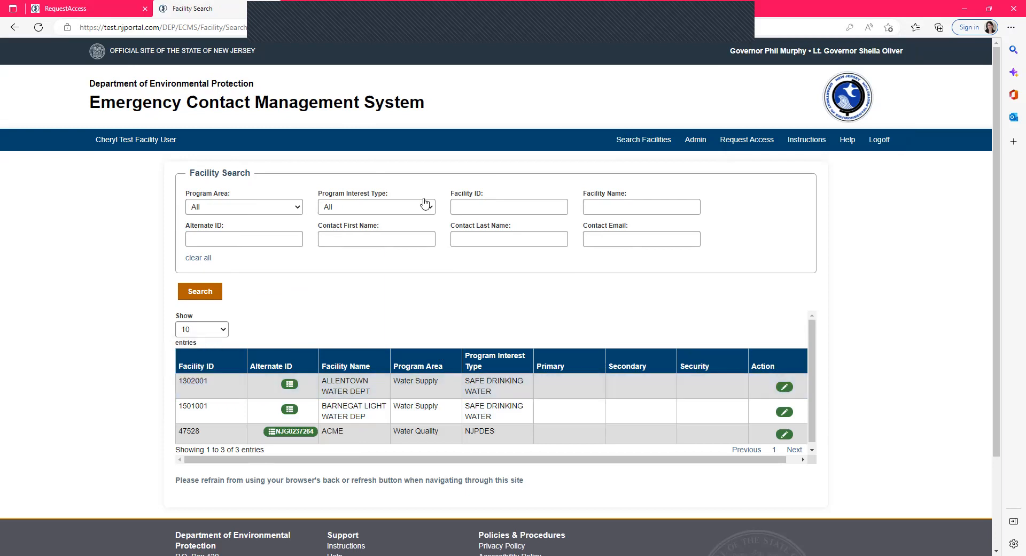
left_click(376, 214)
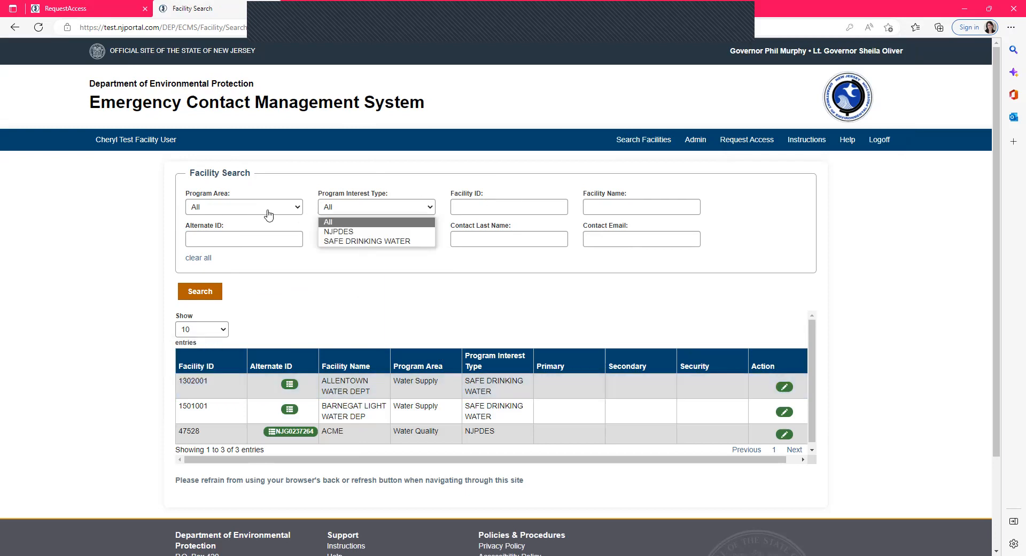
left_click(269, 214)
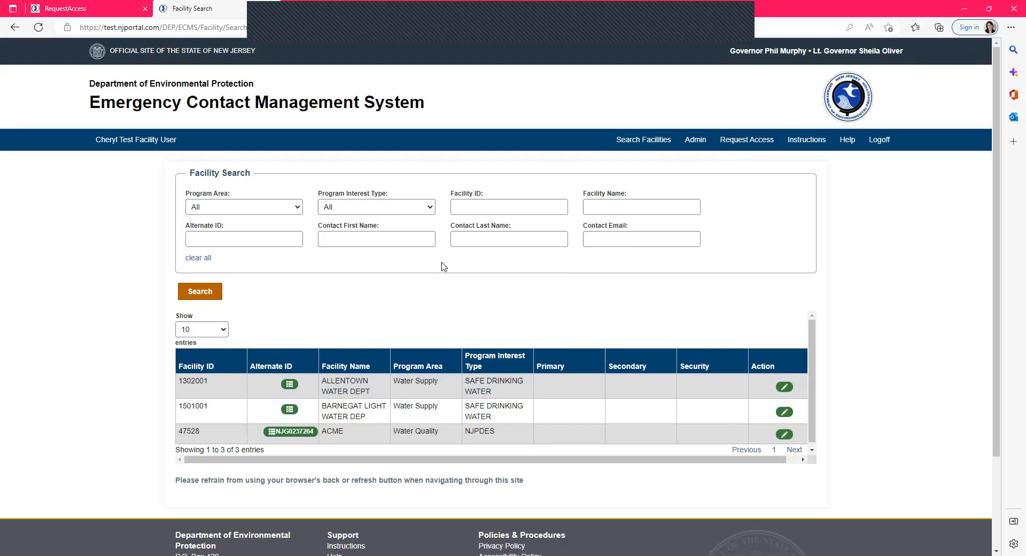
- Open the ALLENTOWN WATER DEPT facility for updating and review its contact update notice
left_click(785, 388)
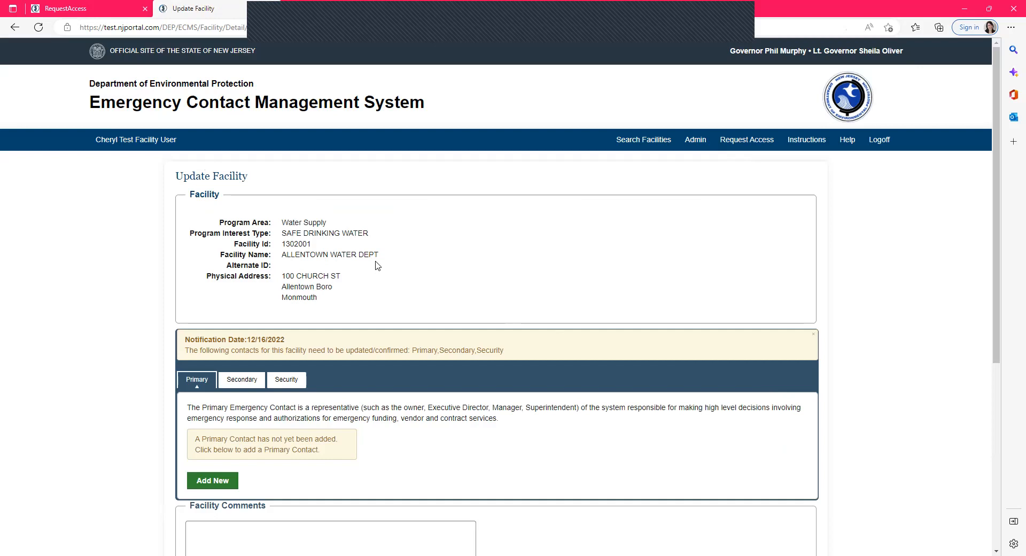
scroll(403, 227, "down", 2)
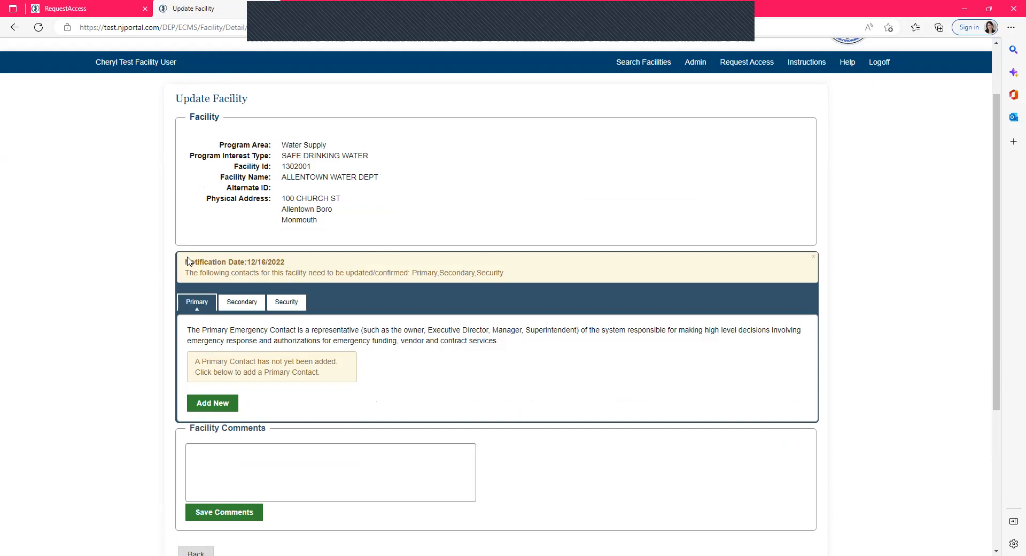
left_click_drag(187, 262, 537, 273)
left_click_drag(412, 273, 524, 274)
left_click(524, 274)
- Add a new Primary contact by entering the contact's first and last name and searching for existing matches
left_click(214, 409)
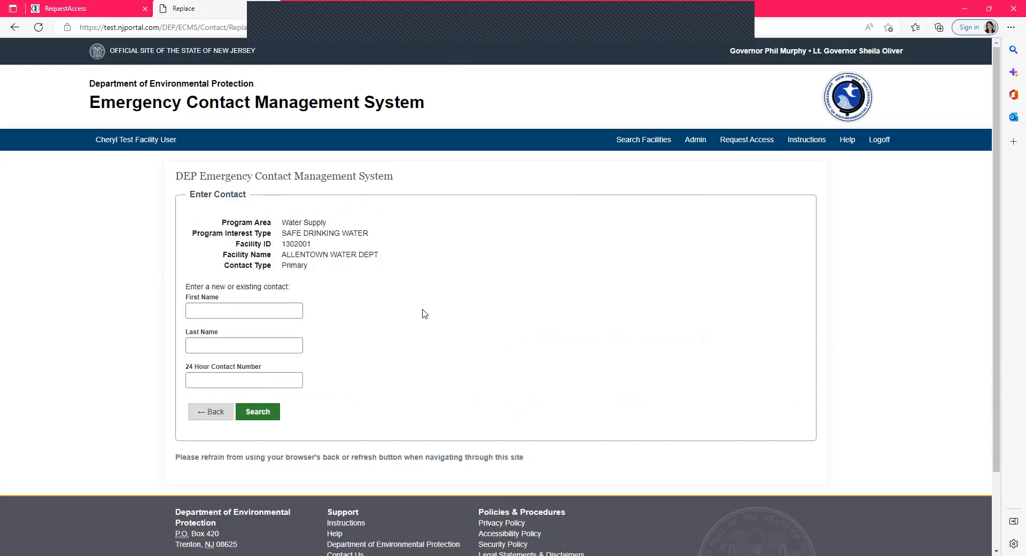
left_click(248, 309)
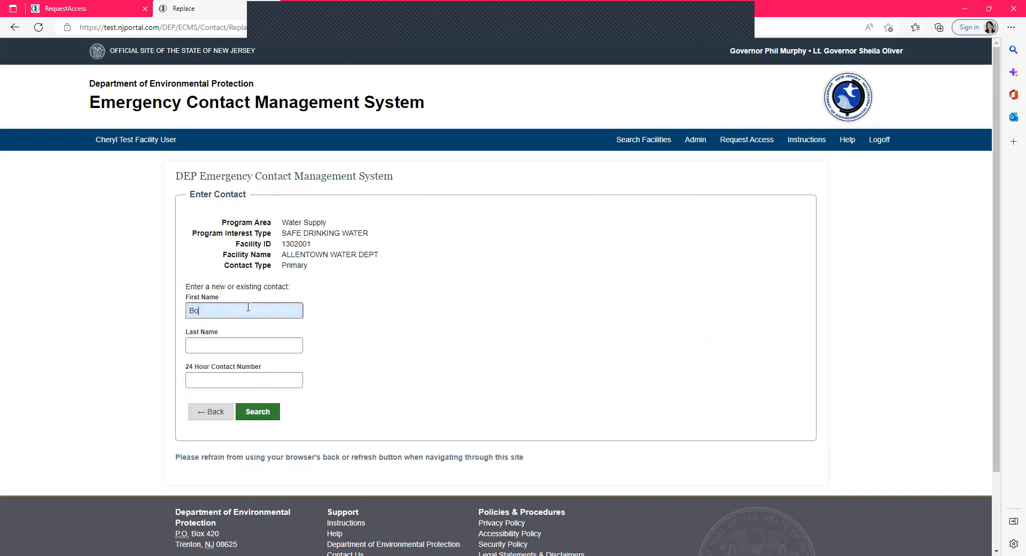
key("Tab")
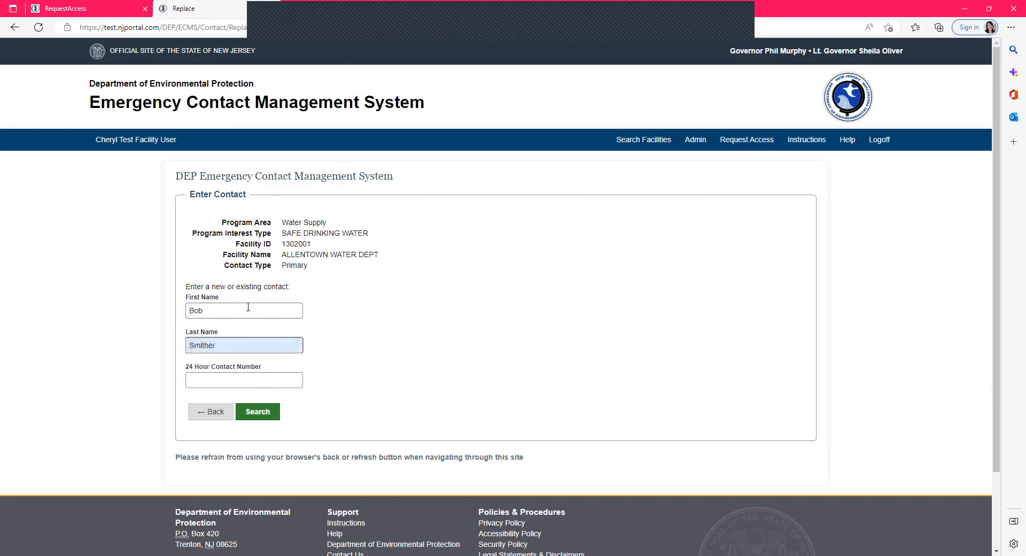
left_click(266, 418)
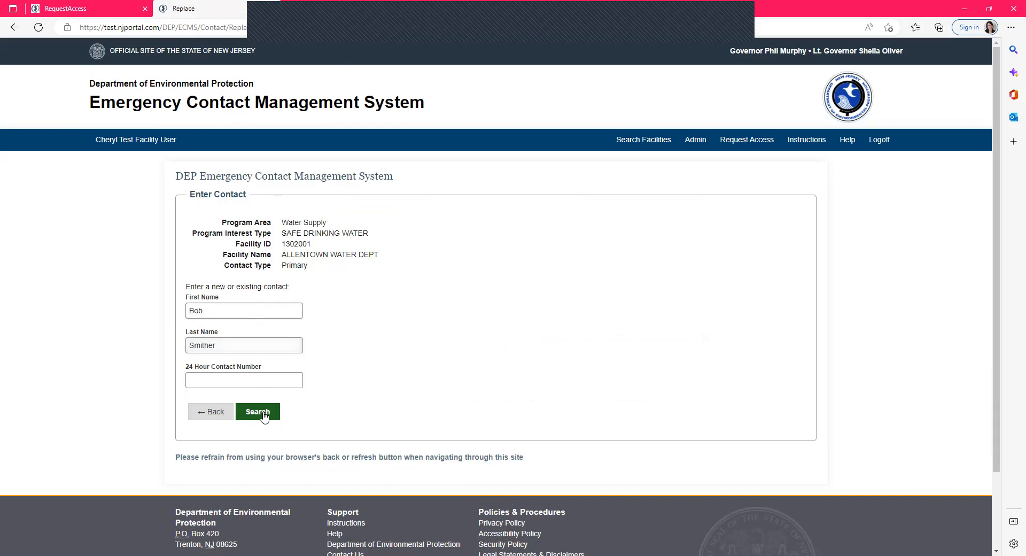
scroll(488, 355, "down", 1)
scroll(491, 355, "down", 1)
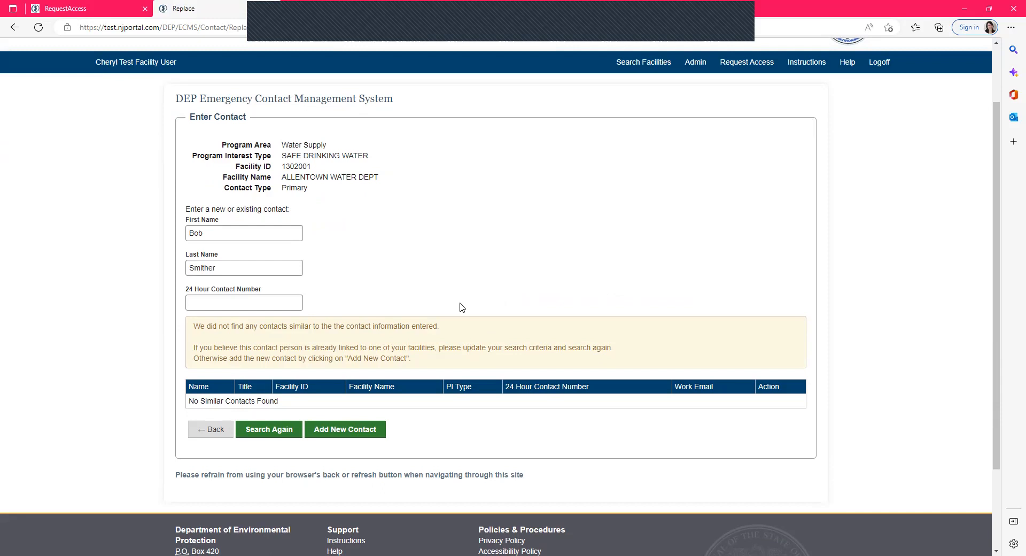
left_click(361, 434)
scroll(411, 357, "down", 3)
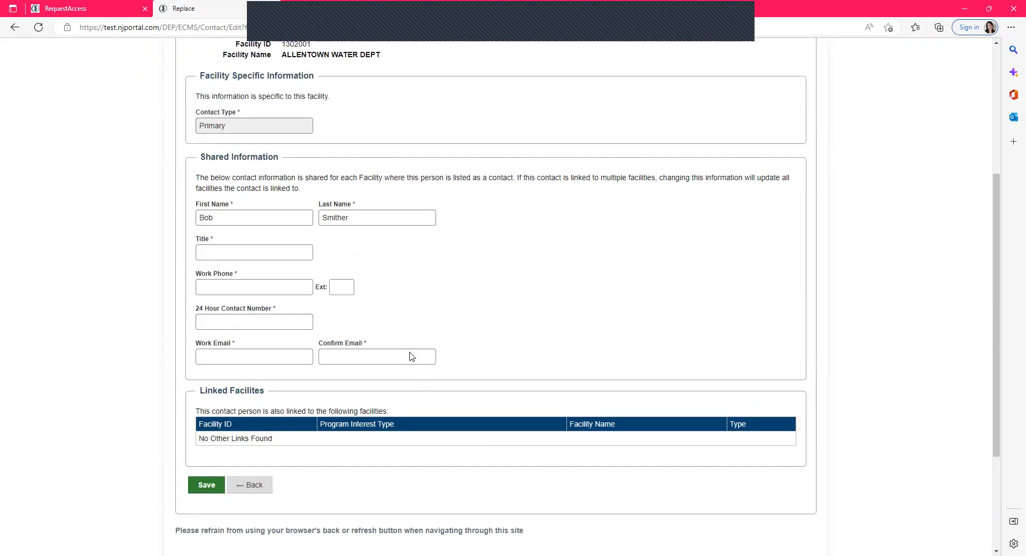
left_click(251, 249)
type("Manager")
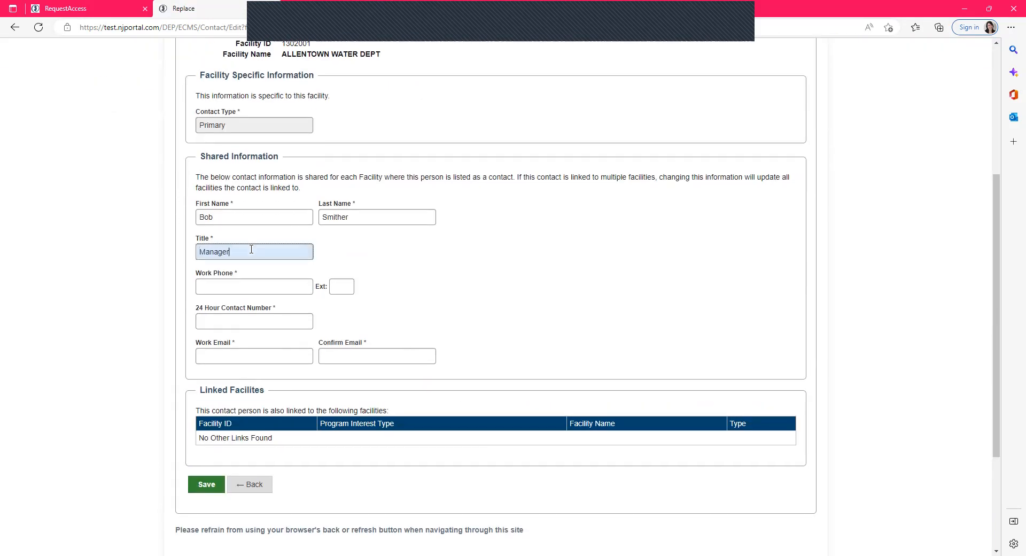
key("Tab")
type("(609")
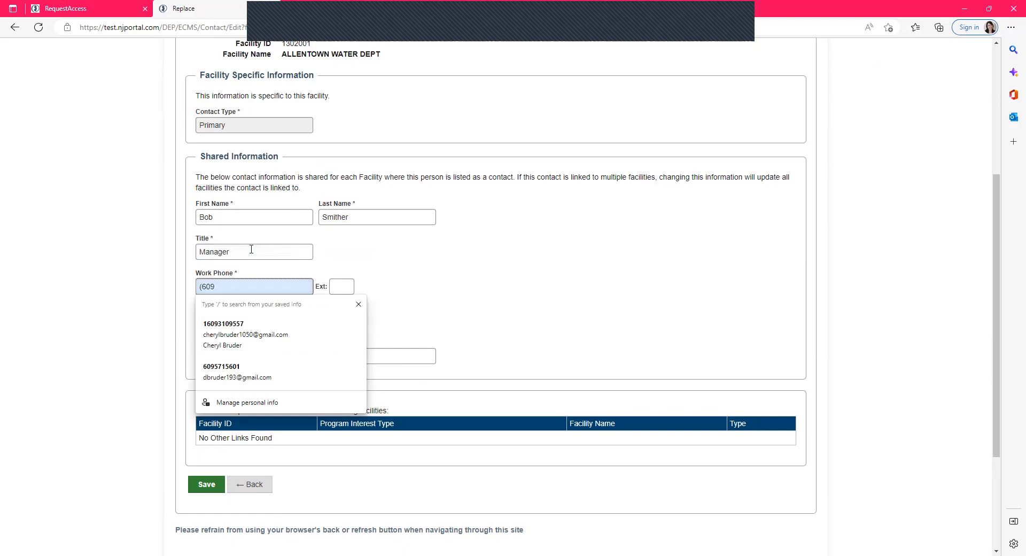
type(") 123-1234")
key("Tab")
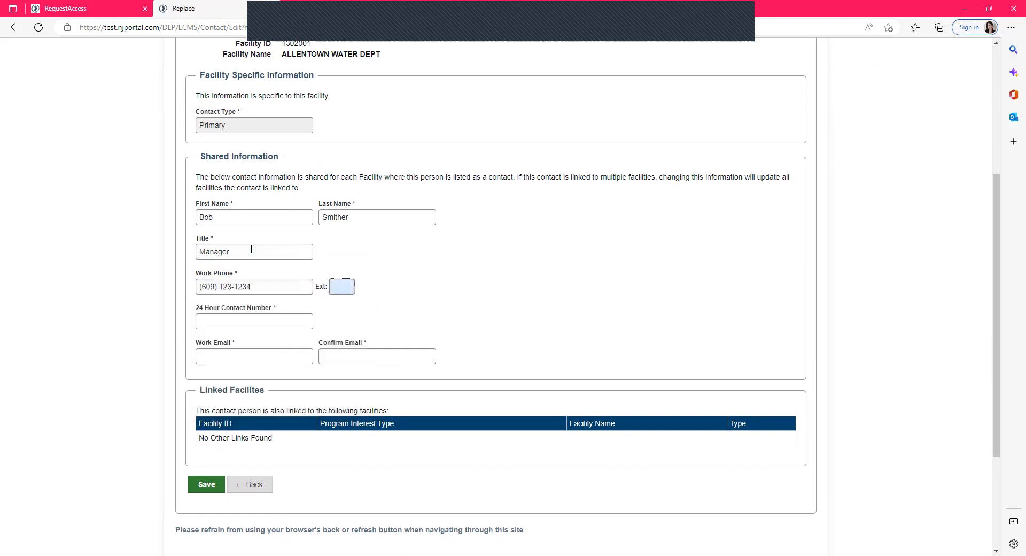
key("Tab")
key("Tab")
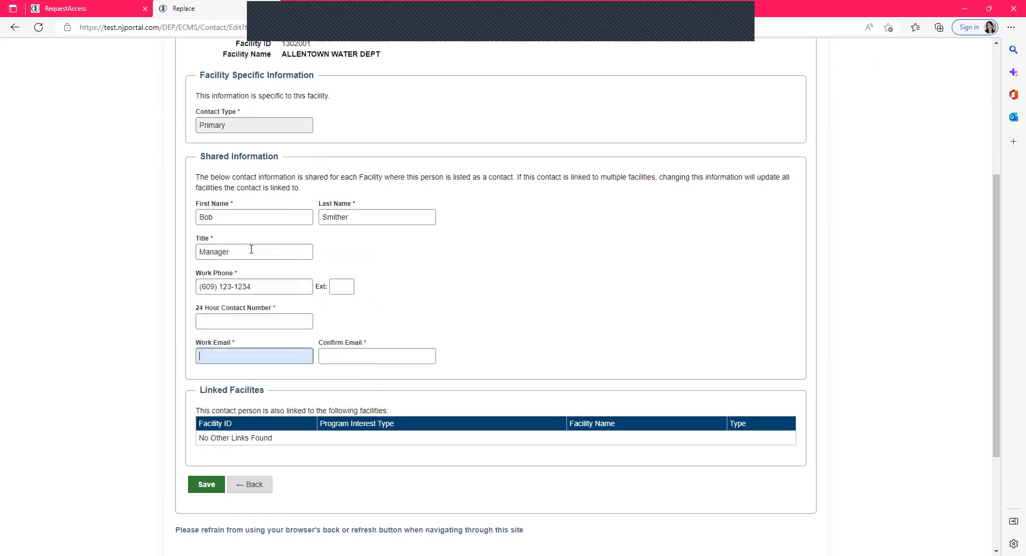
type("support")
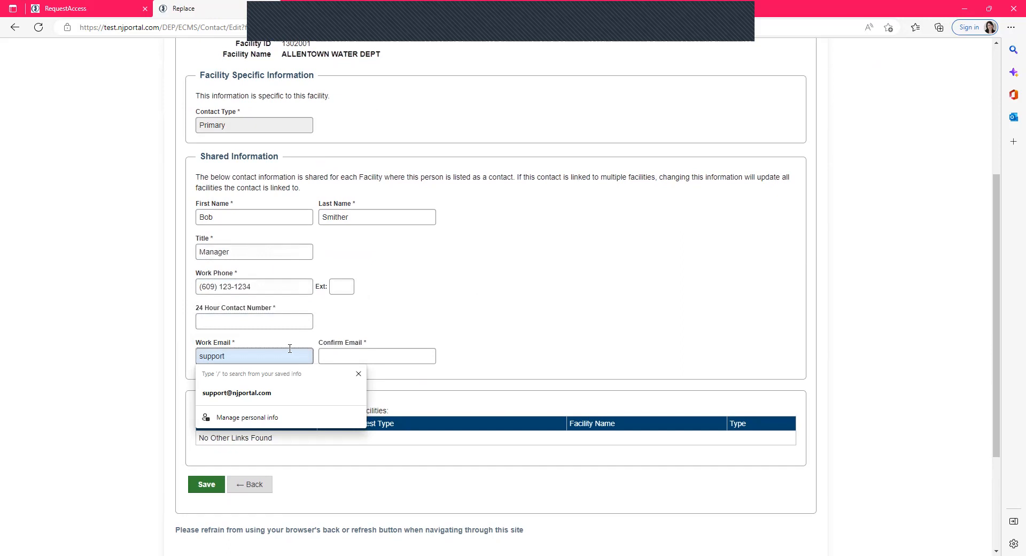
left_click(302, 393)
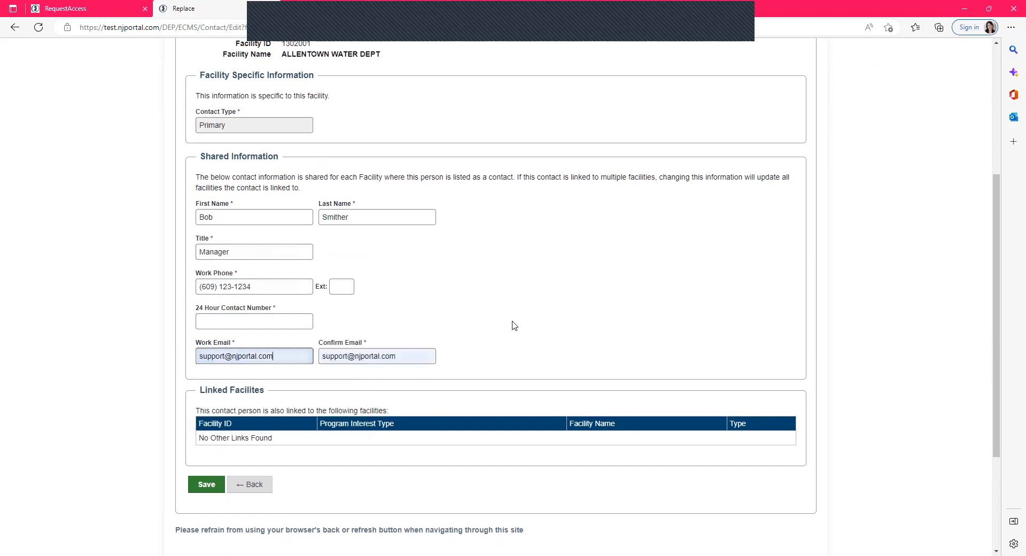
left_click(280, 318)
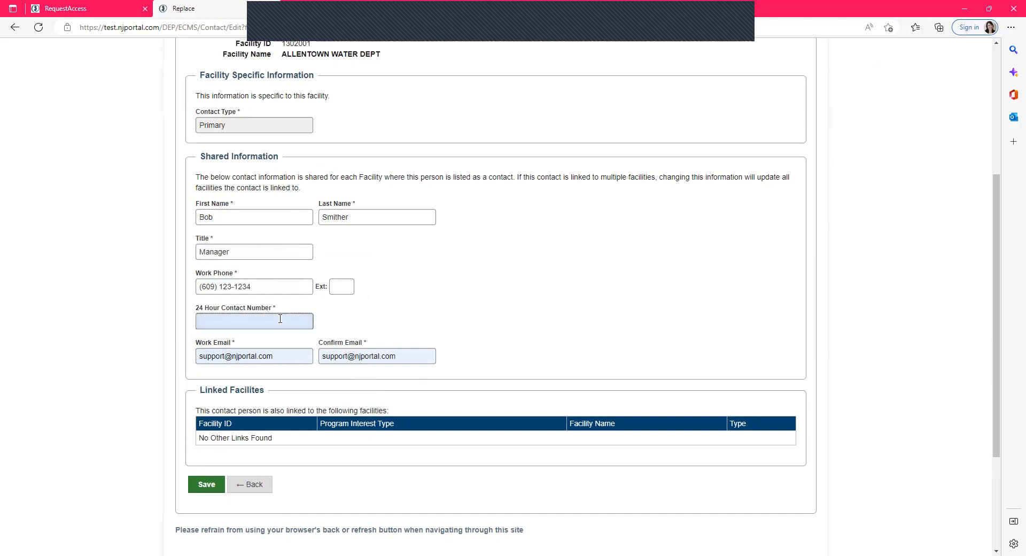
type("(609) 123-1234")
- Save the new Primary contact for the facility
left_click(210, 486)
left_click_drag(213, 390, 316, 440)
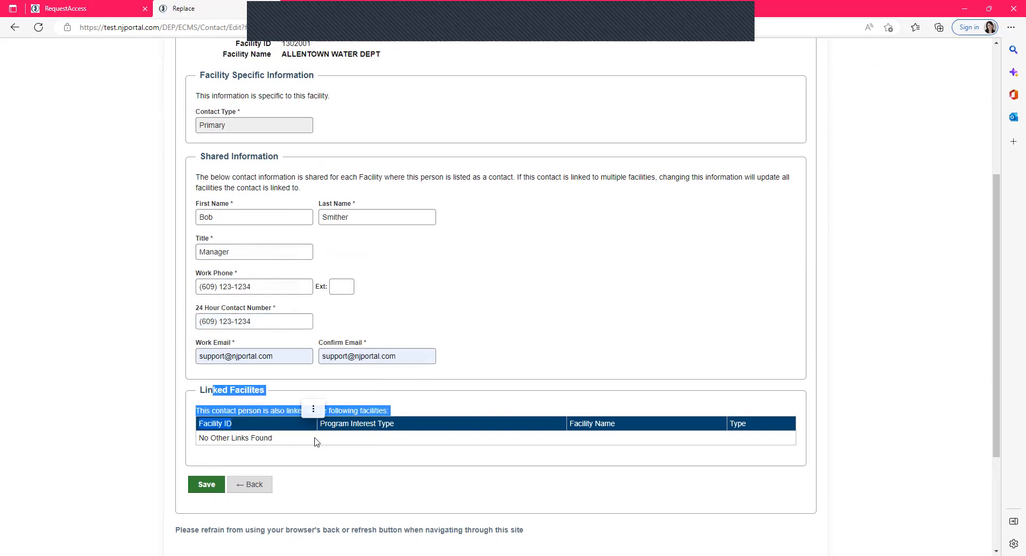
left_click(209, 489)
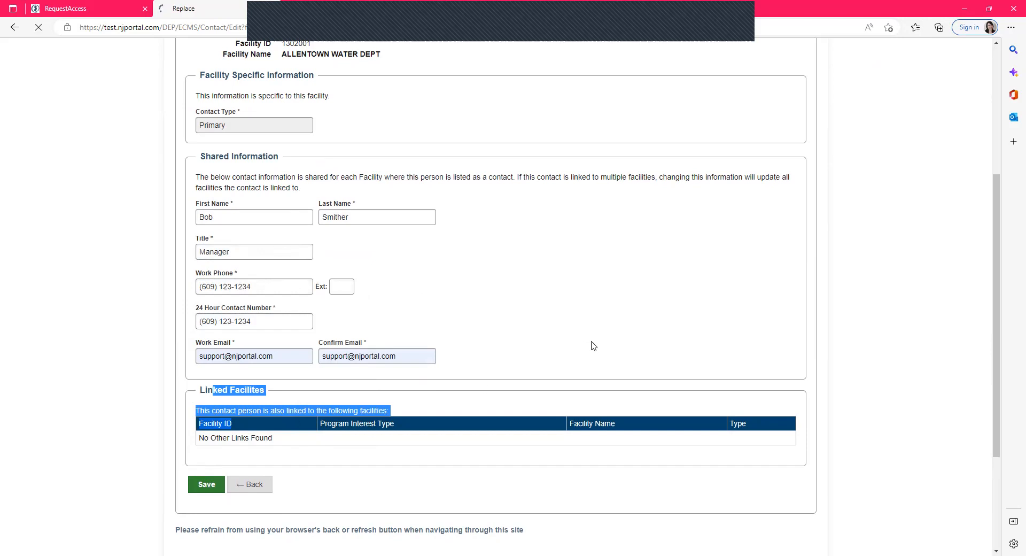
scroll(594, 346, "down", 4)
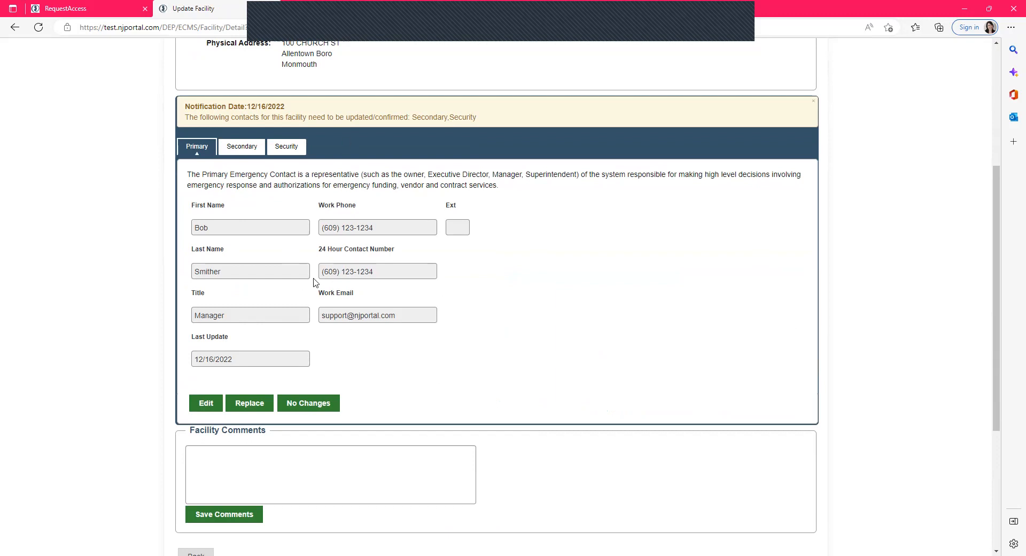
left_click(243, 146)
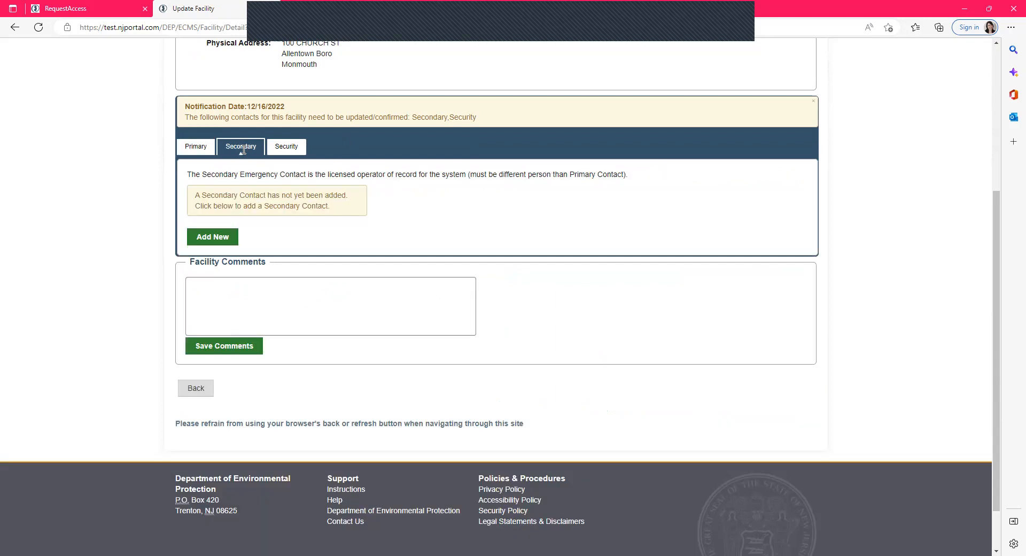
left_click(219, 236)
left_click(260, 309)
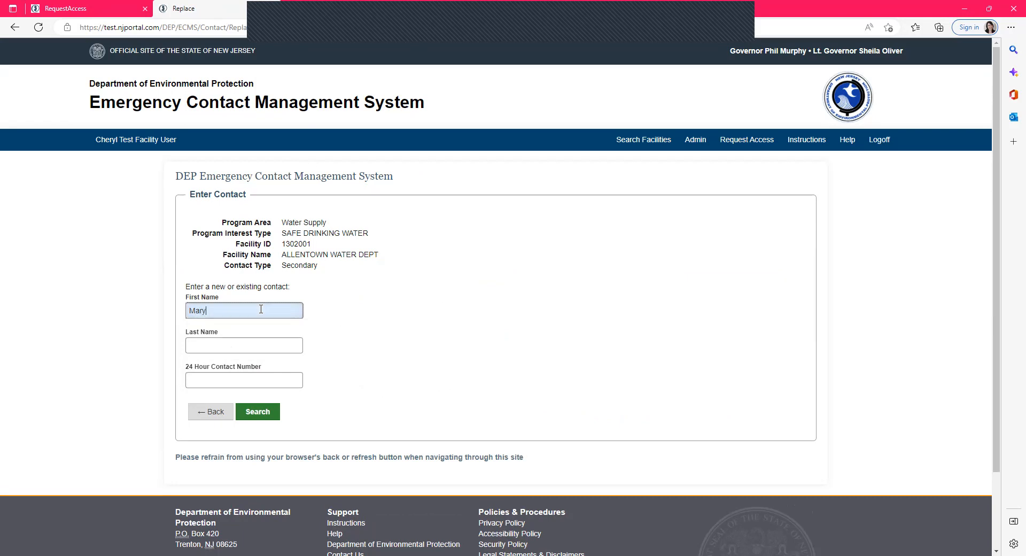
key("Tab")
key("Tab")
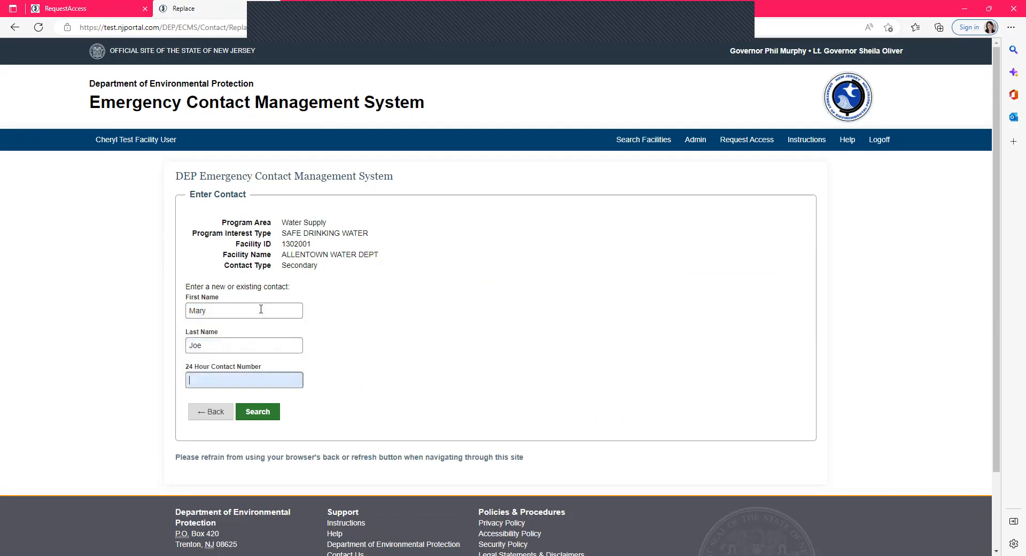
type("610) 123-1234")
left_click(269, 423)
scroll(453, 369, "down", 1)
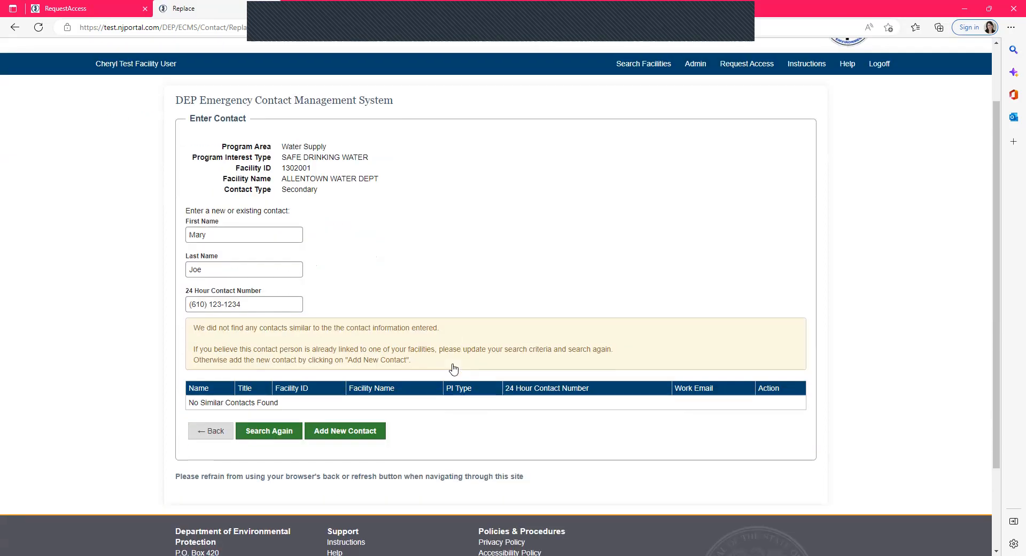
left_click(336, 432)
scroll(434, 347, "down", 2)
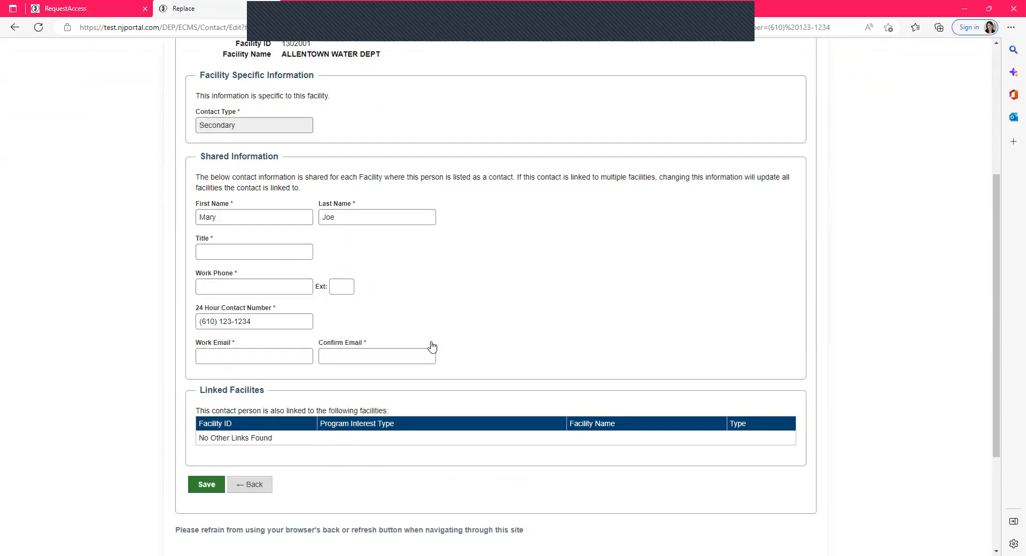
left_click(219, 251)
type("S")
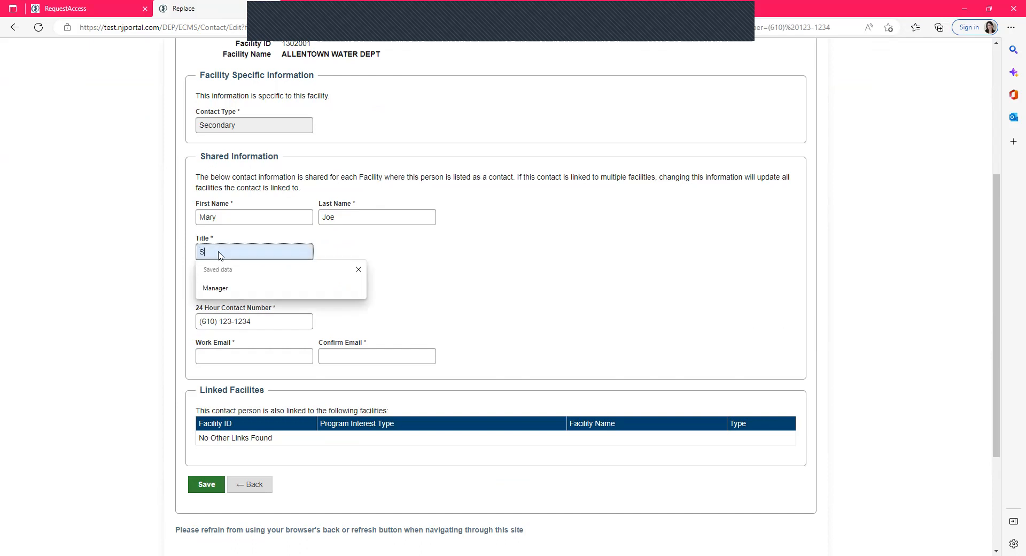
type("upport Tech")
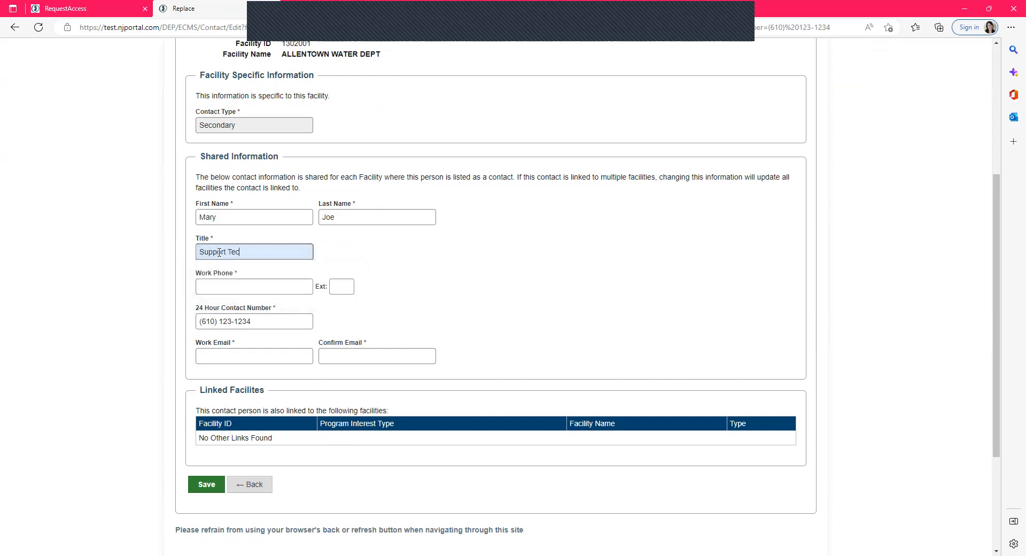
key("Tab")
type("6")
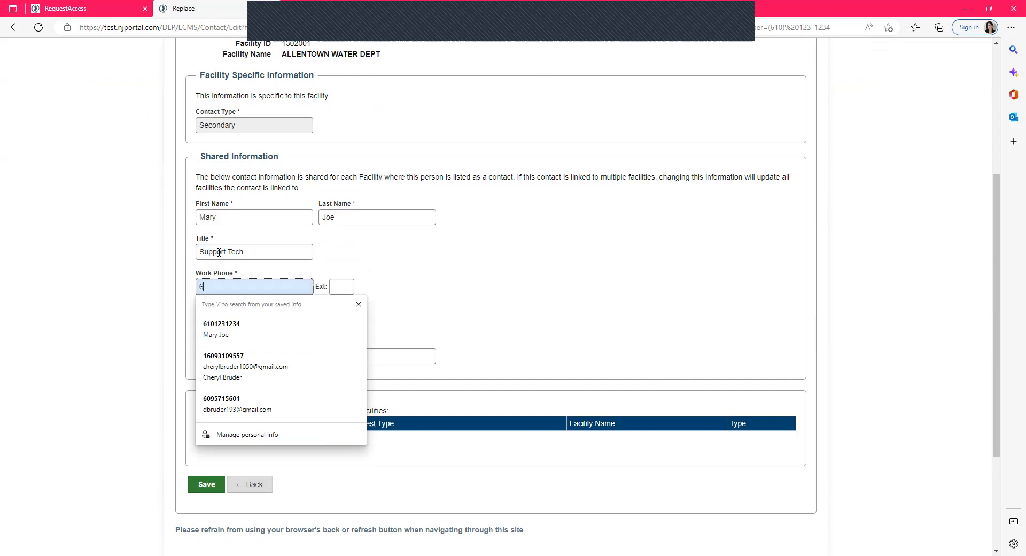
type("09) 123-1234")
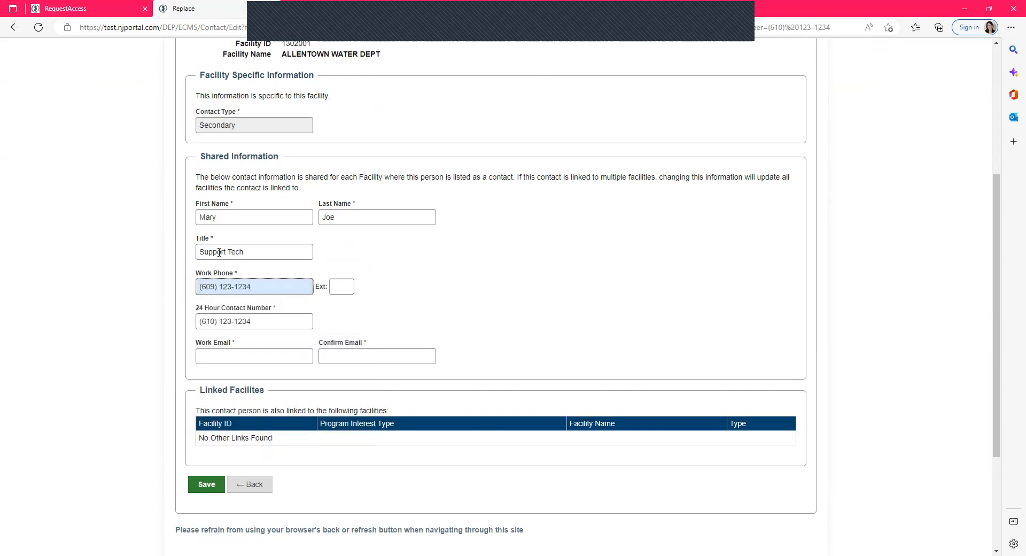
- Fill in the Secondary contact's work e-mail and confirmation, then save the contact
left_click(283, 350)
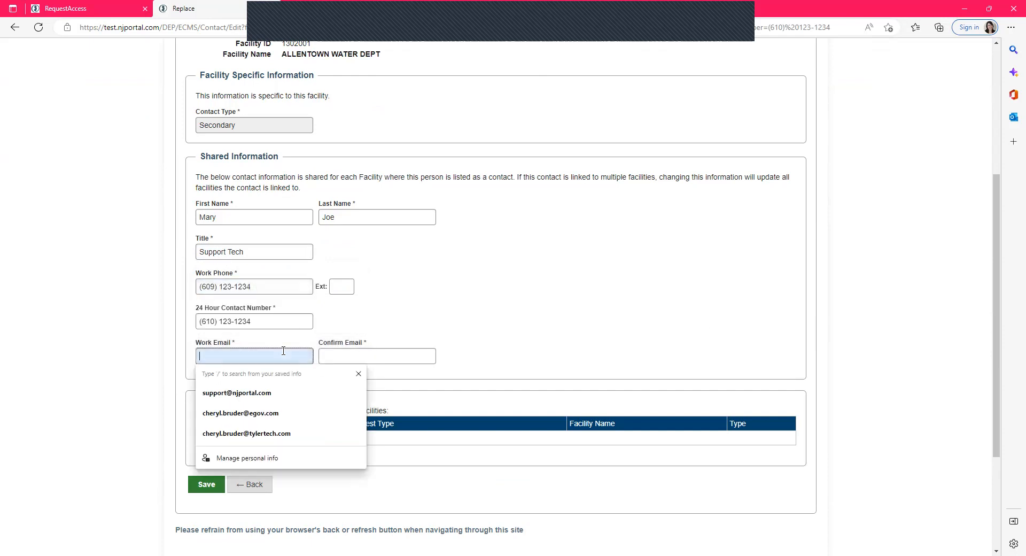
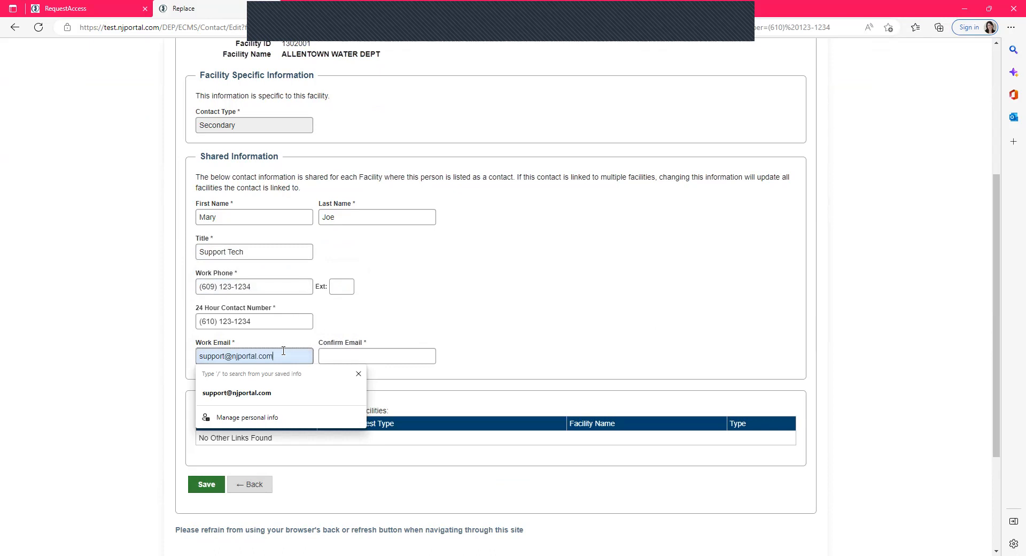
key("Tab")
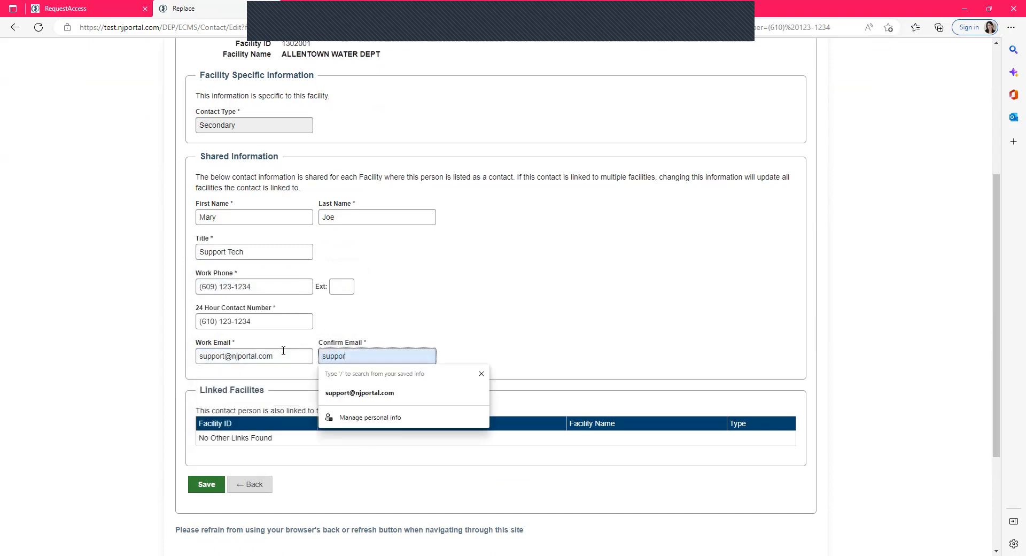
left_click(205, 485)
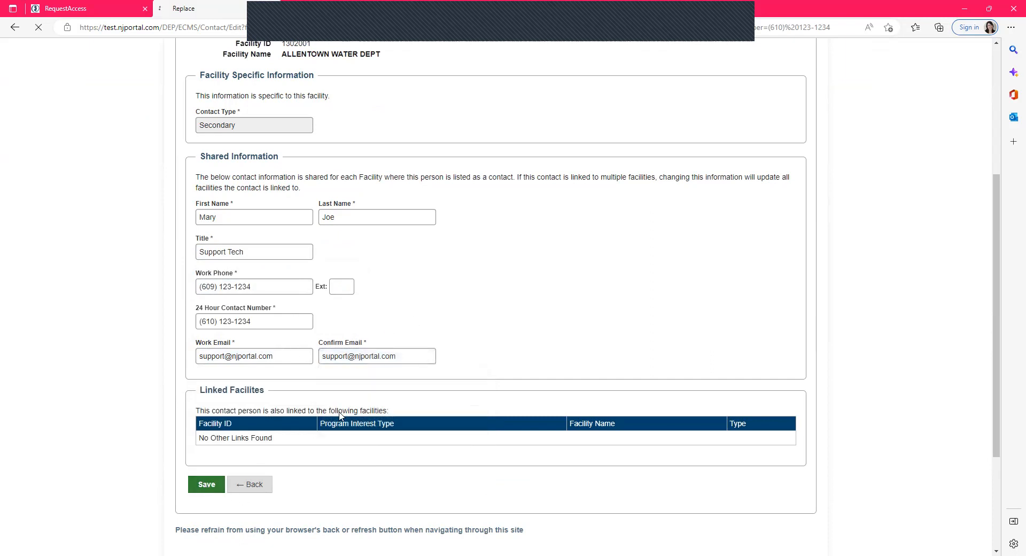
scroll(474, 359, "down", 3)
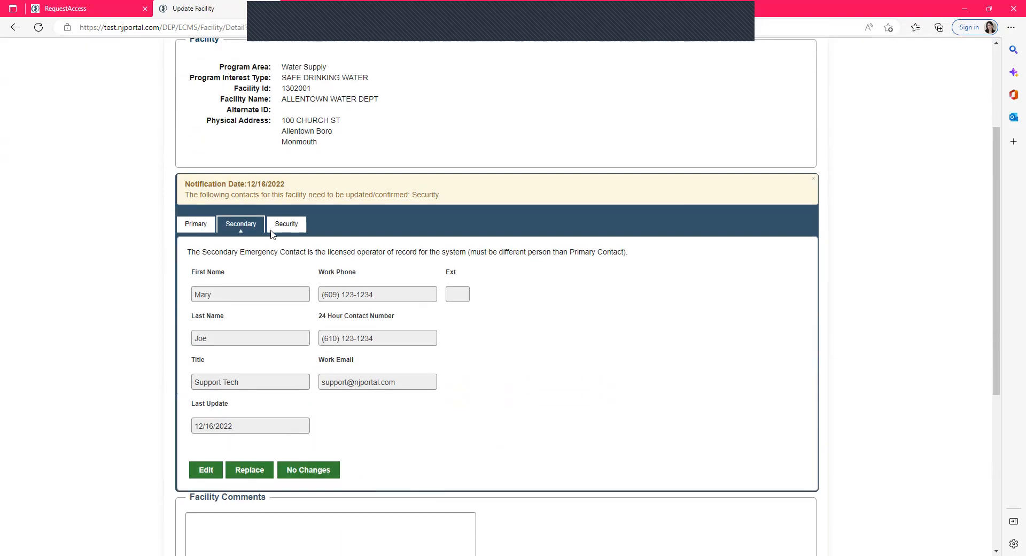
- Mark the facility's Security contact as having no changes
left_click_drag(387, 196, 472, 199)
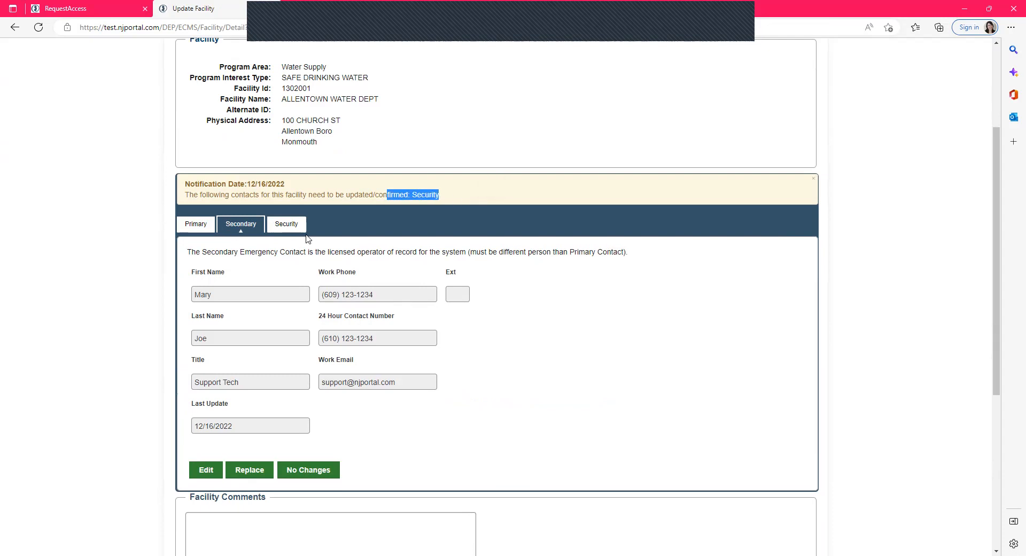
left_click(291, 227)
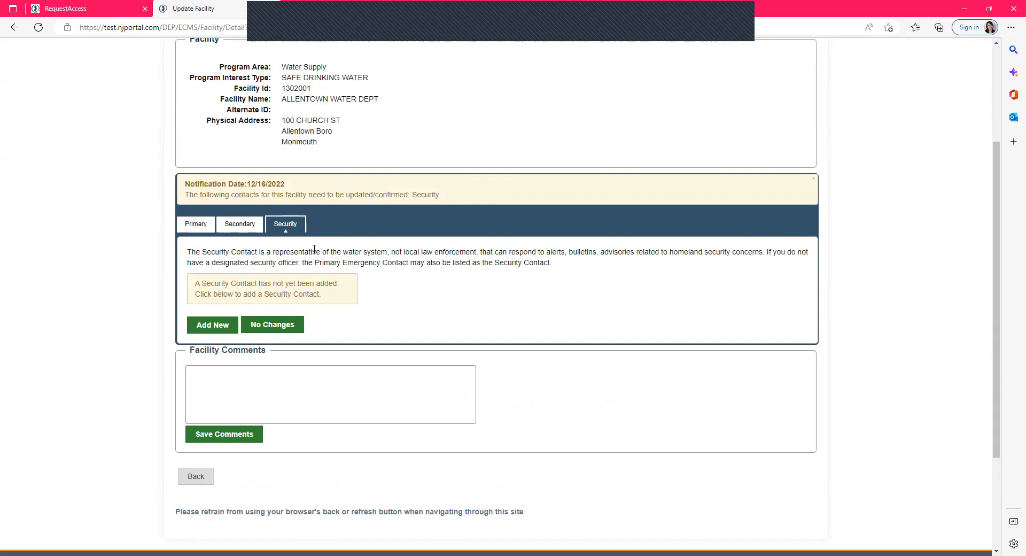
left_click(279, 327)
left_click(552, 87)
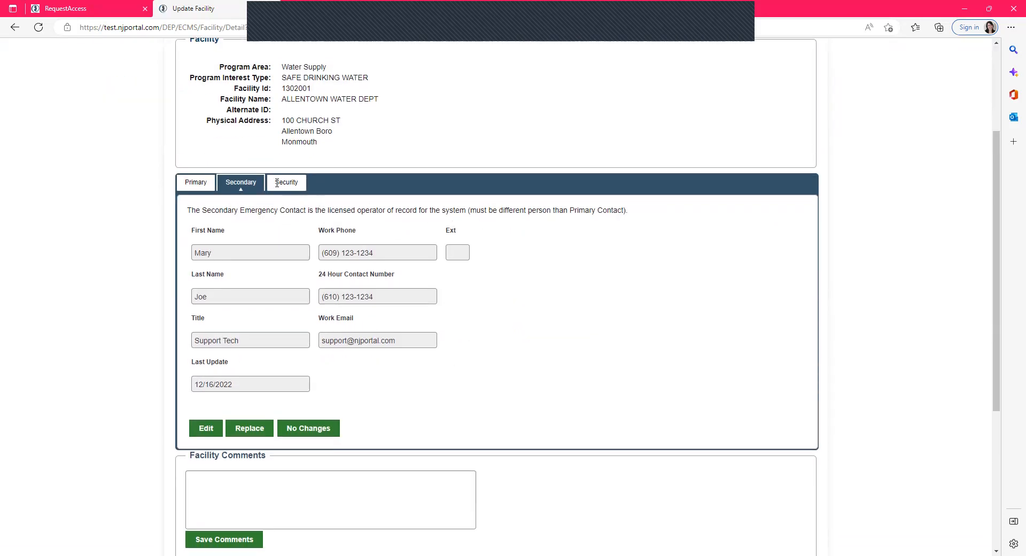
- Review the saved Secondary and Primary contacts, then return to the facility search
left_click(277, 183)
left_click(201, 181)
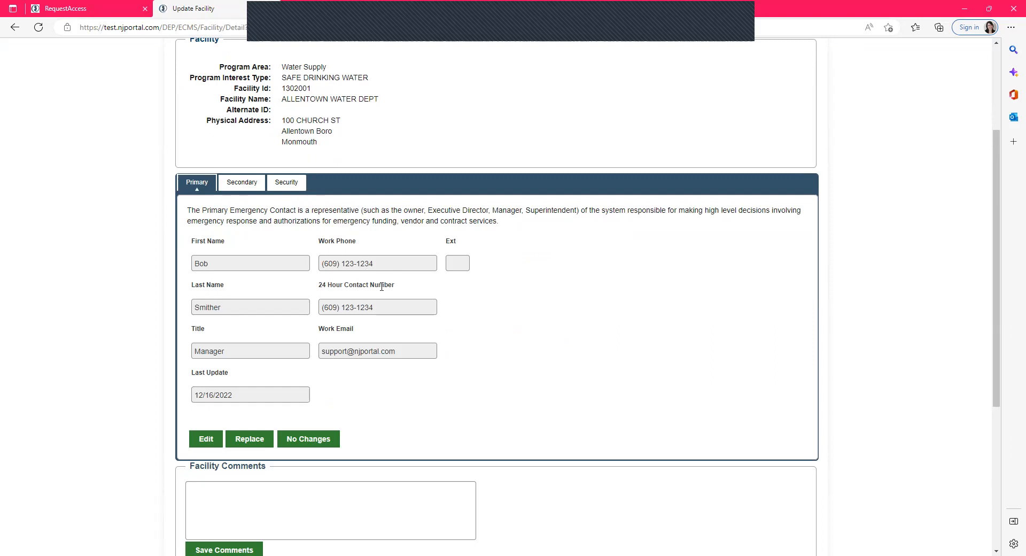
scroll(540, 194, "up", 3)
left_click(651, 142)
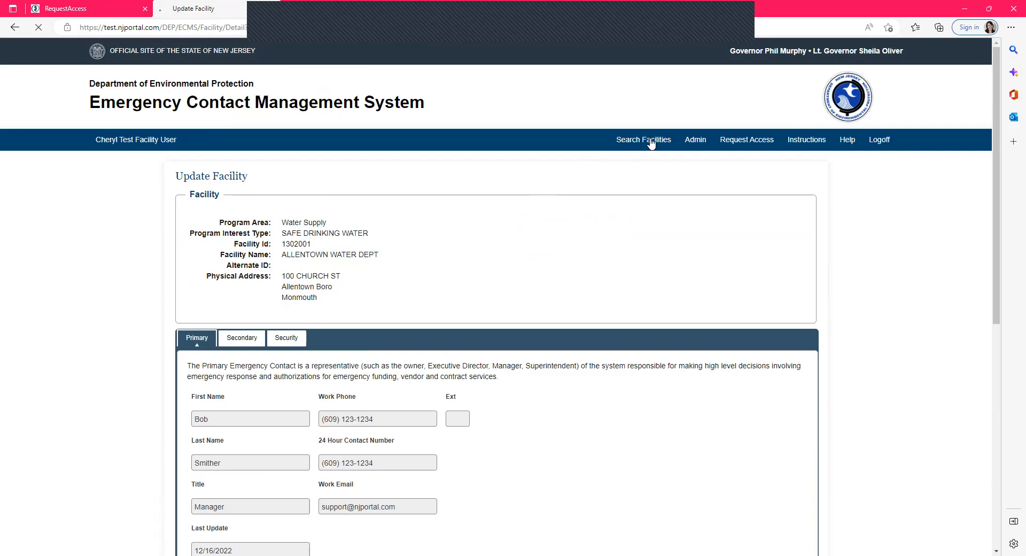
- Open the BARNEGAT LIGHT WATER DEP facility for updating and start adding a new Primary contact
scroll(443, 283, "down", 1)
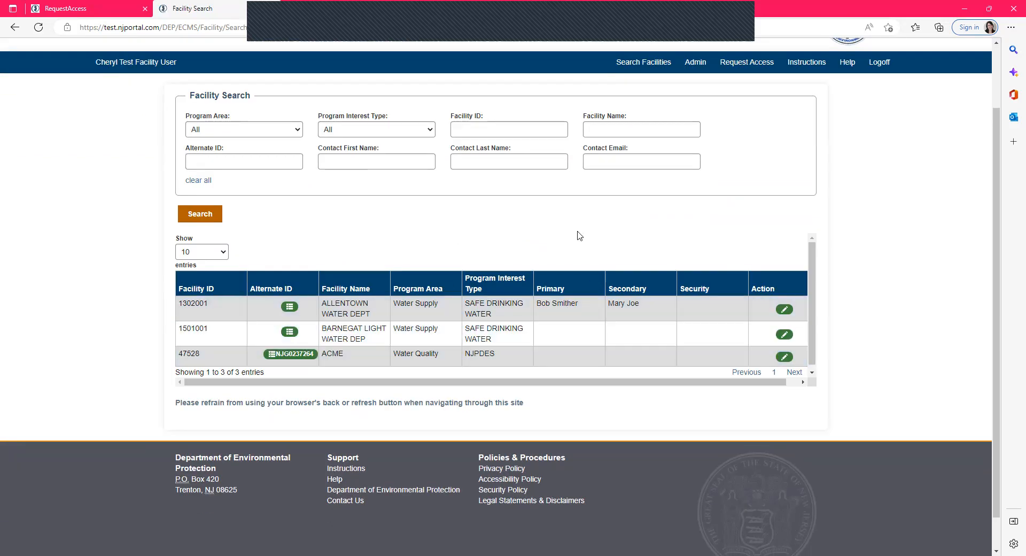
left_click(784, 334)
scroll(717, 314, "down", 3)
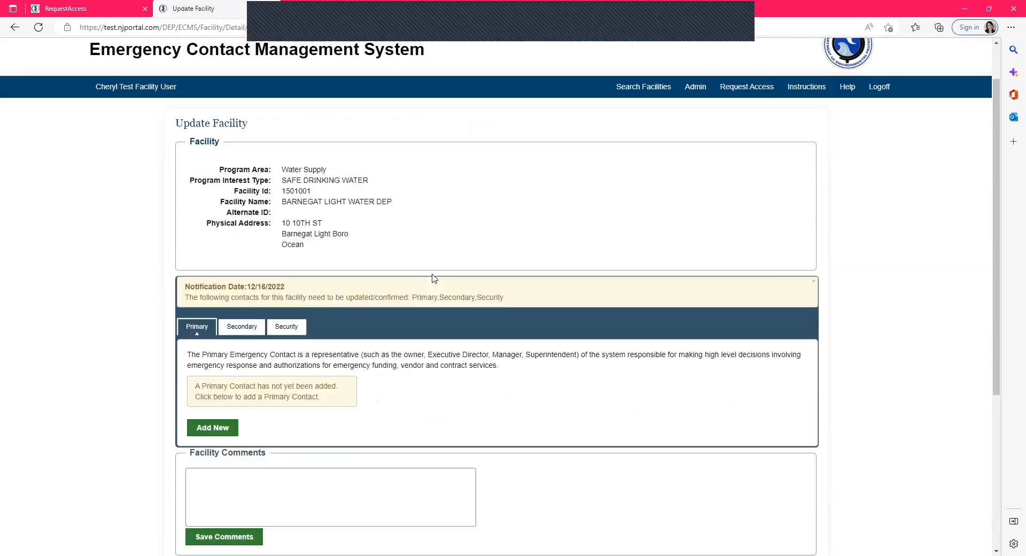
left_click(213, 327)
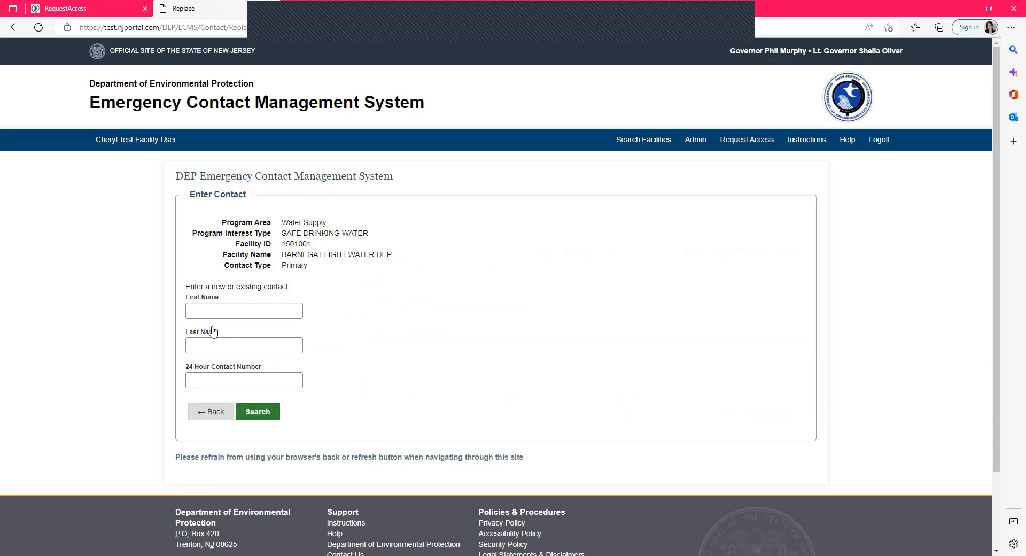
- Search for an existing contact using a partial first name only
left_click(214, 316)
type("Mar")
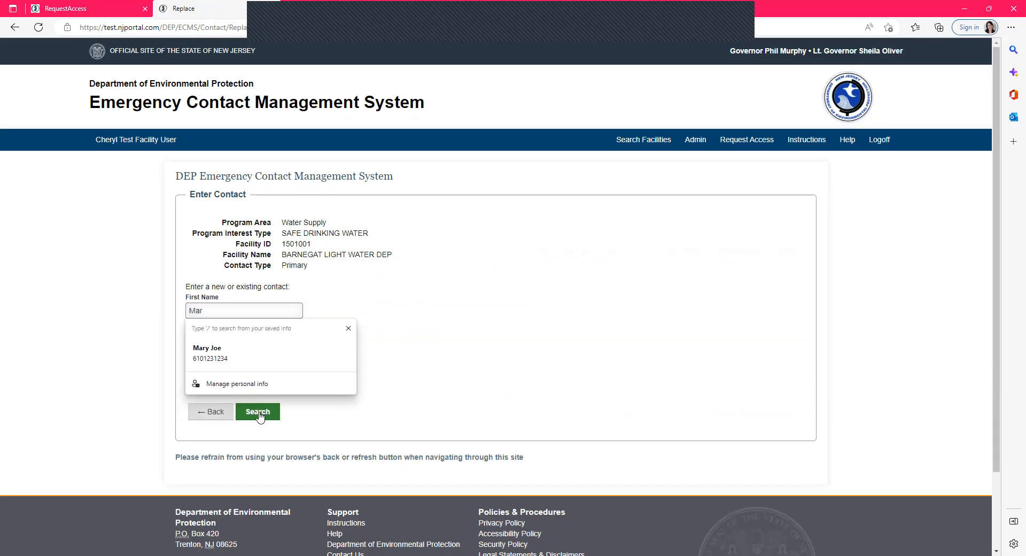
left_click(258, 412)
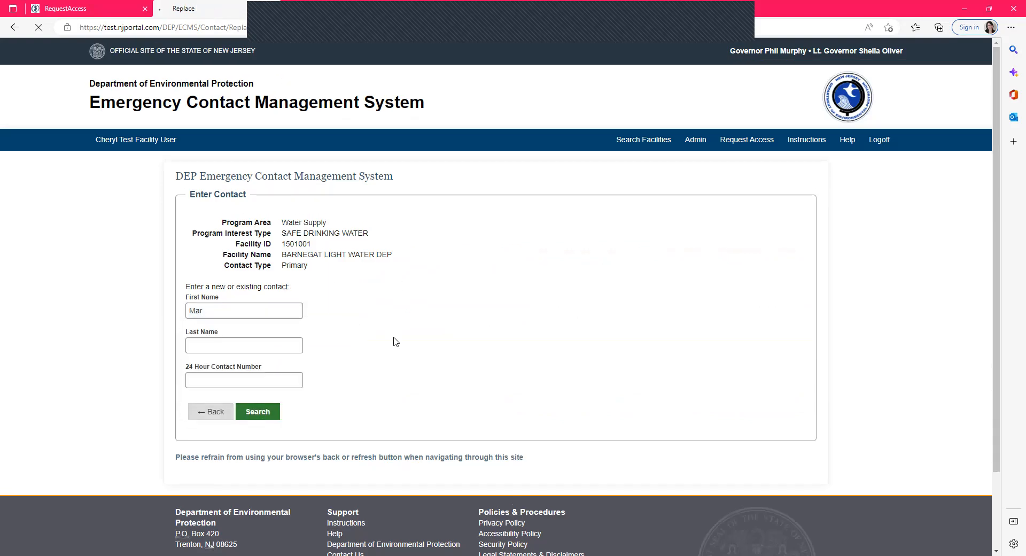
scroll(396, 342, "down", 3)
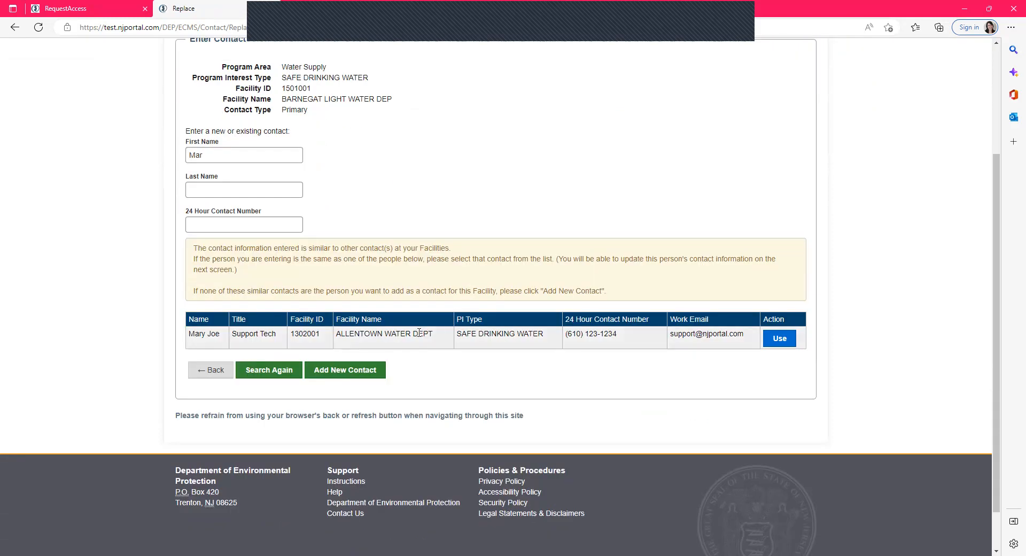
- Use the matching existing contact, change the last digit of its work phone number, and save the update for all linked facilities
left_click(784, 343)
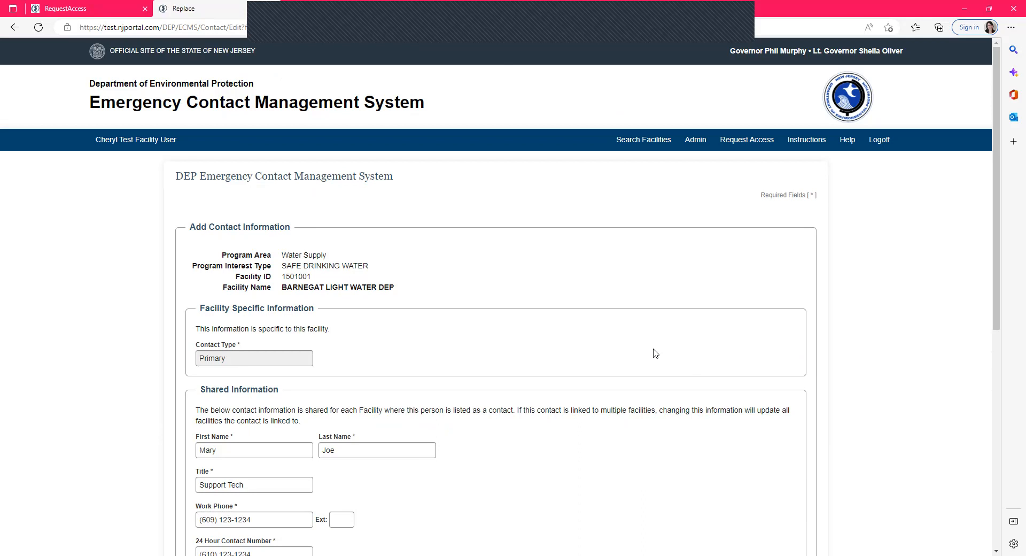
scroll(655, 352, "down", 6)
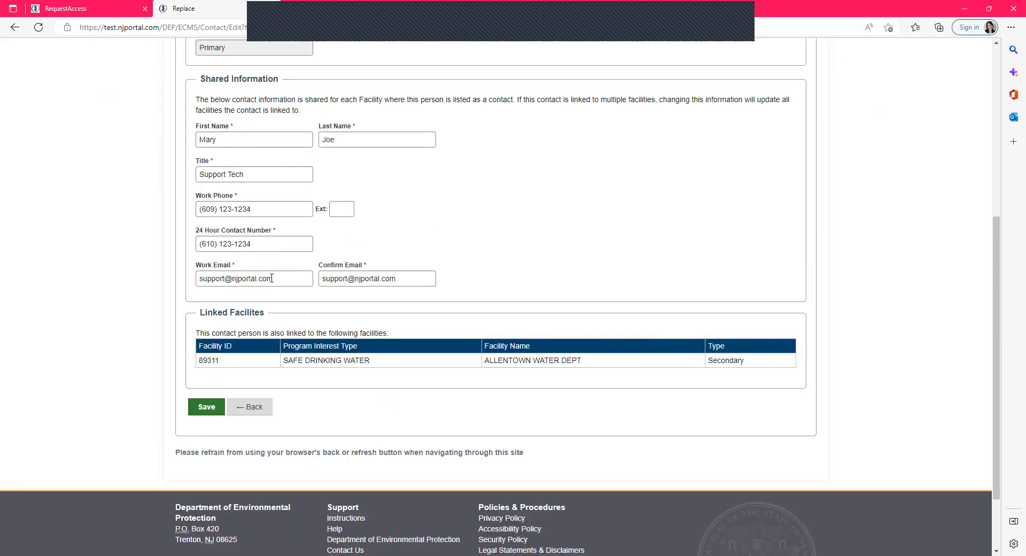
left_click(262, 202)
key("BackSpace")
type("5")
left_click(206, 409)
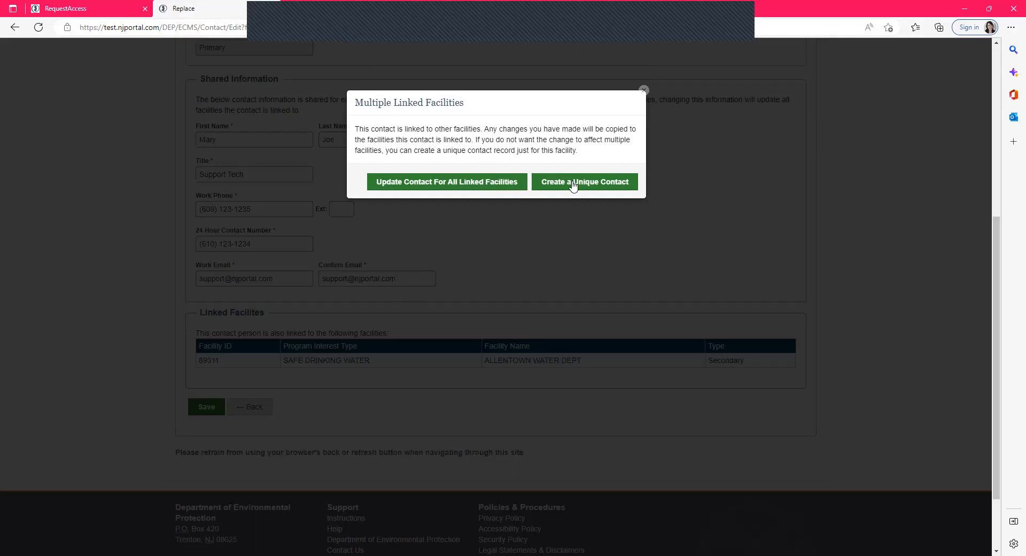
left_click(479, 182)
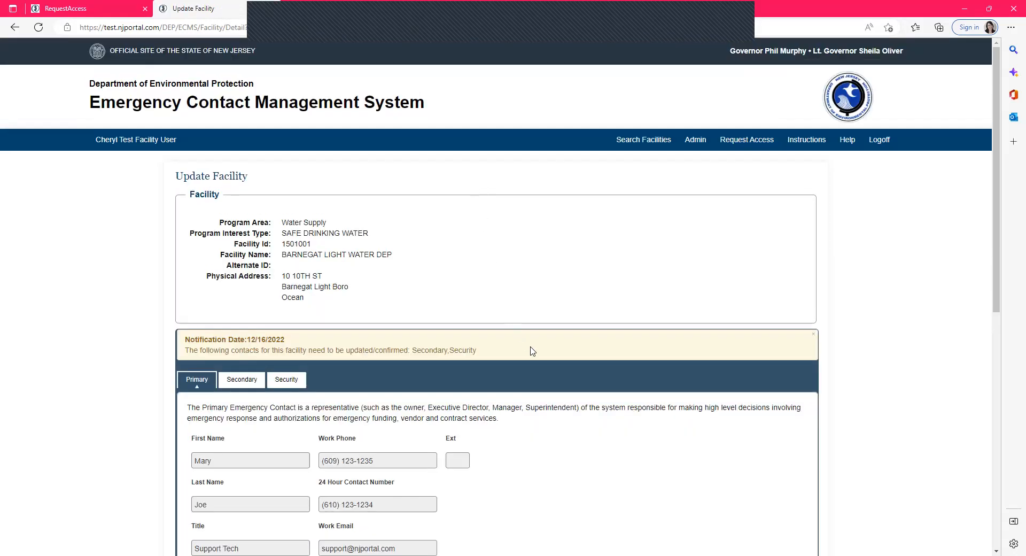
- Review the updated Primary contact and go back to the facility search
scroll(529, 351, "down", 4)
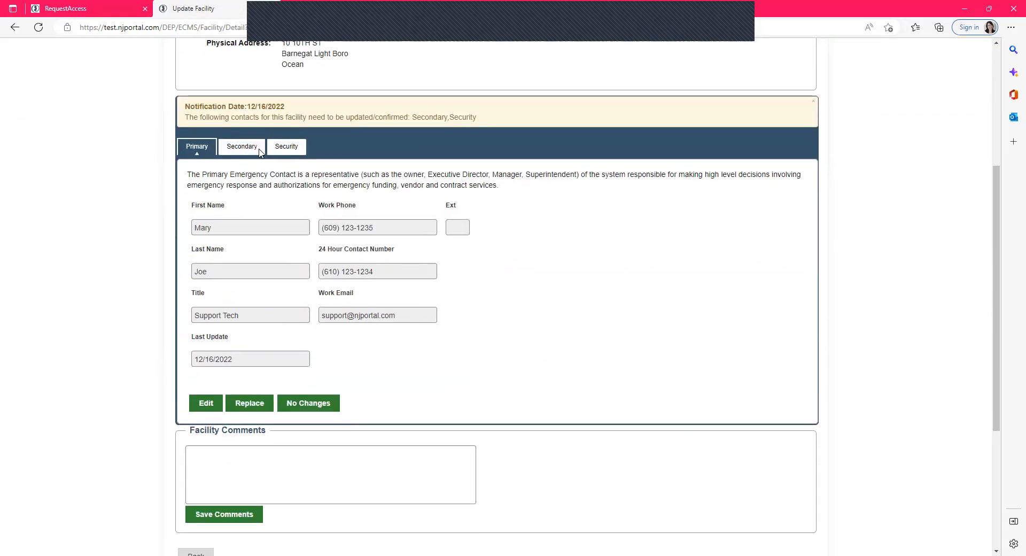
scroll(218, 403, "down", 3)
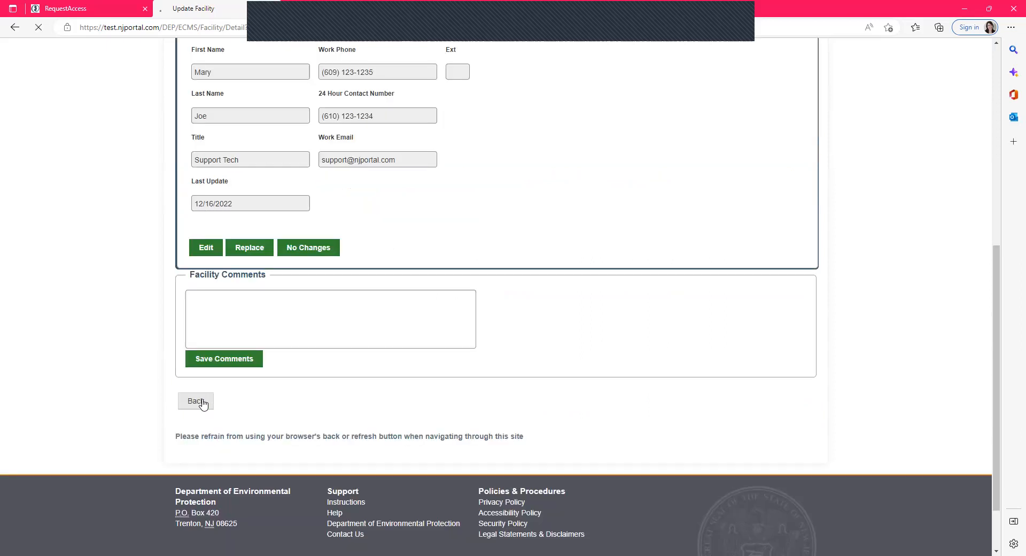
left_click(198, 402)
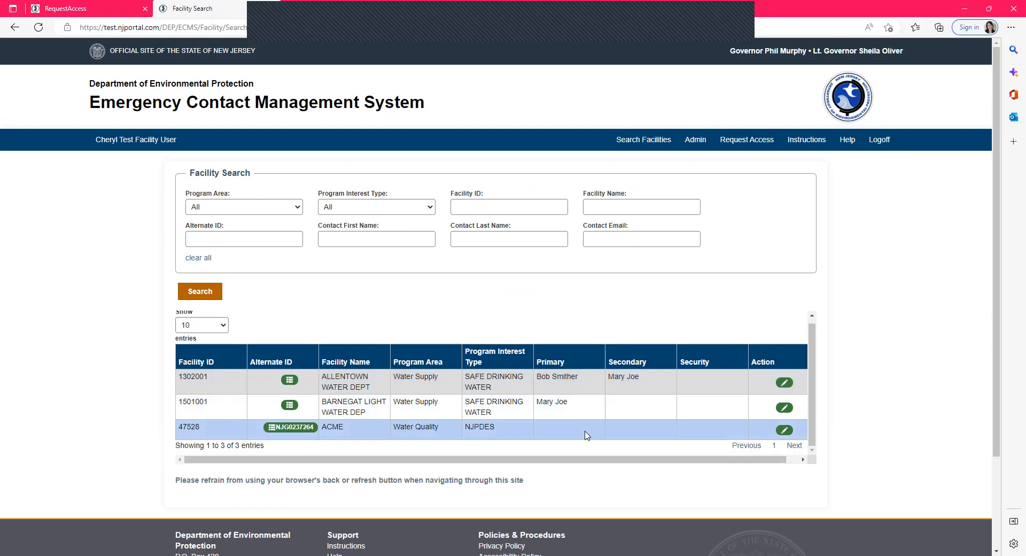
- Open Bulk Contact Copy from the admin options and set the program area to Water Supply
left_click(696, 140)
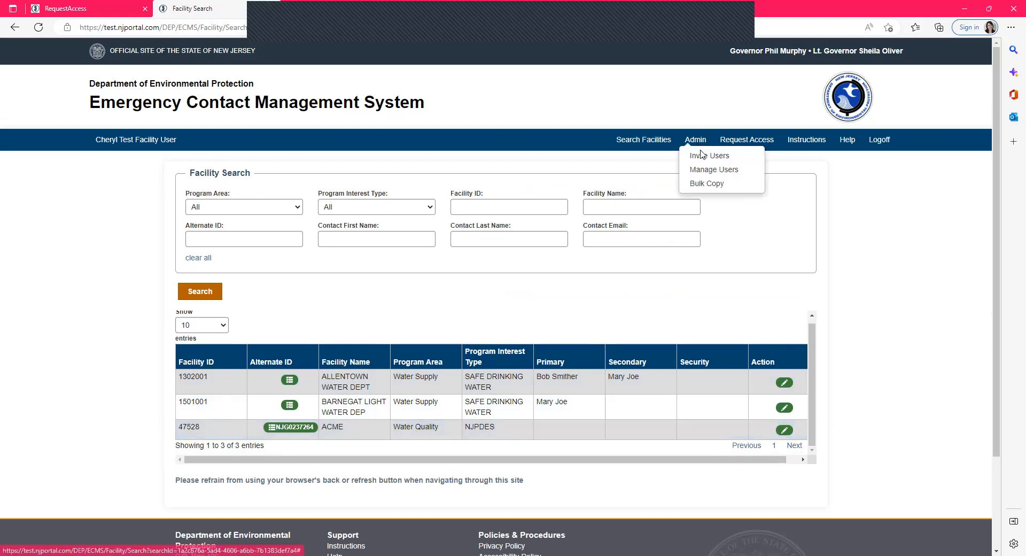
left_click(708, 184)
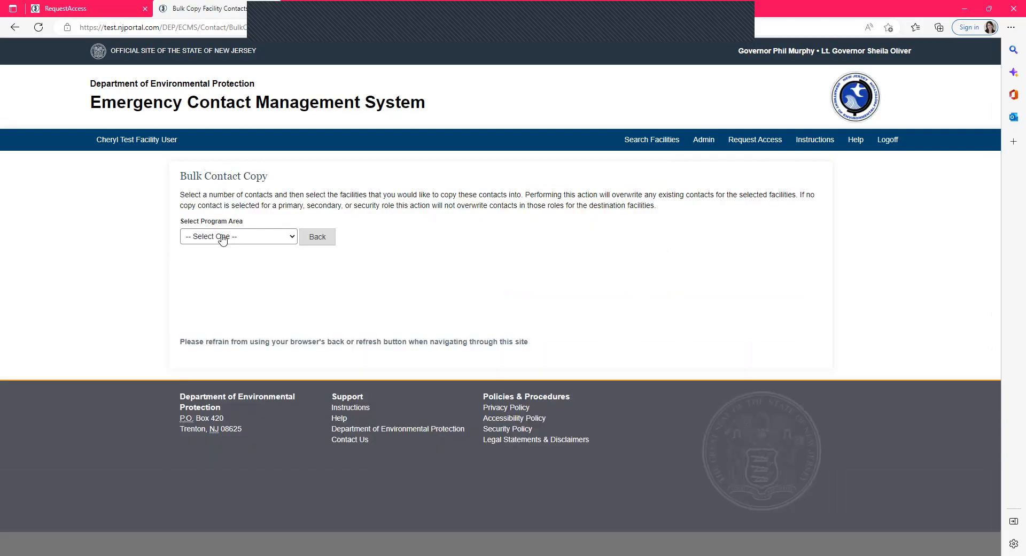
left_click(223, 239)
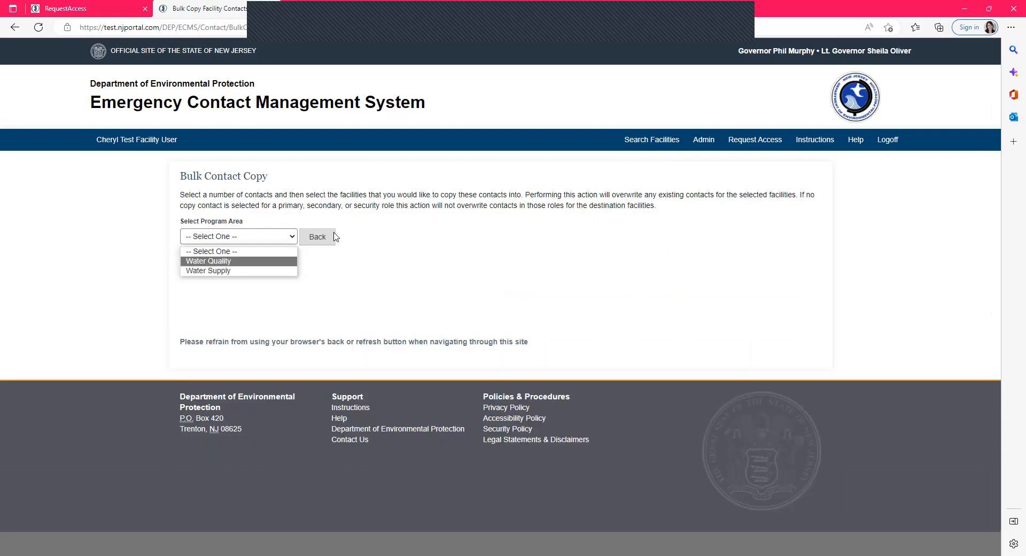
left_click(228, 262)
scroll(348, 307, "down", 6)
scroll(349, 306, "up", 3)
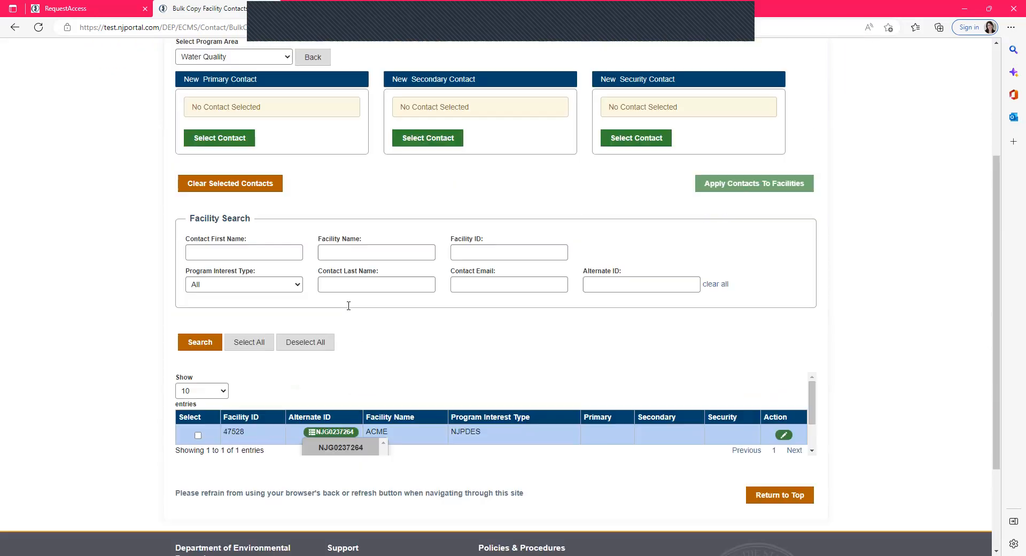
left_click(223, 87)
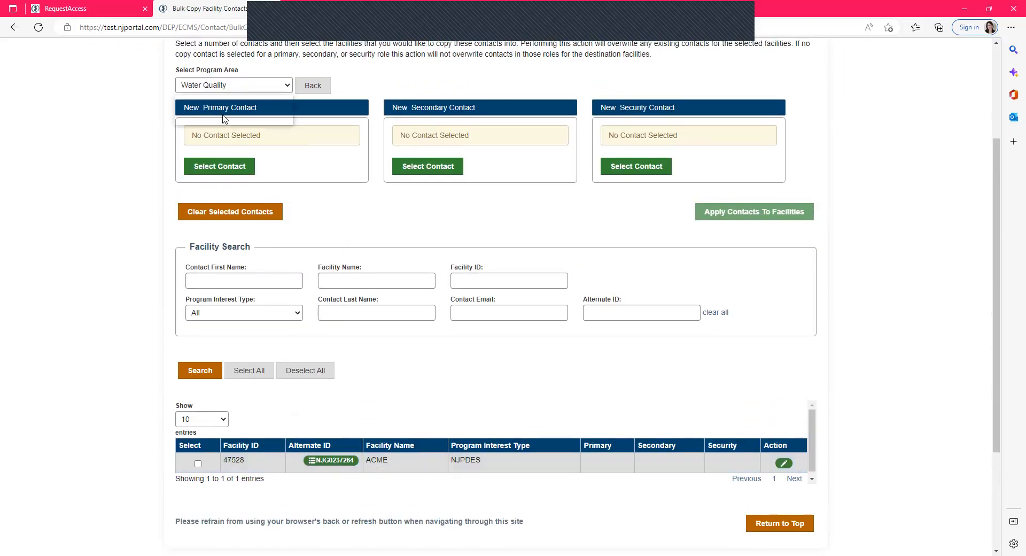
left_click(224, 118)
- Select both the ALLENTOWN WATER DEPT and BARNEGAT LIGHT WATER DEP facilities in the list
scroll(390, 246, "down", 6)
left_click(198, 384)
left_click(197, 408)
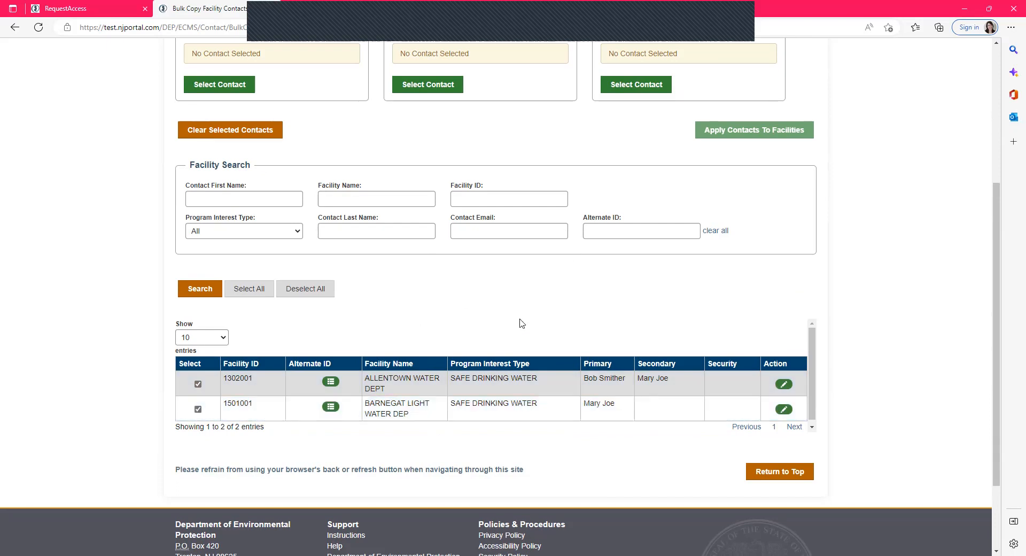
- Start selecting a new Primary contact and search existing contacts using a partial first name
scroll(208, 166, "up", 2)
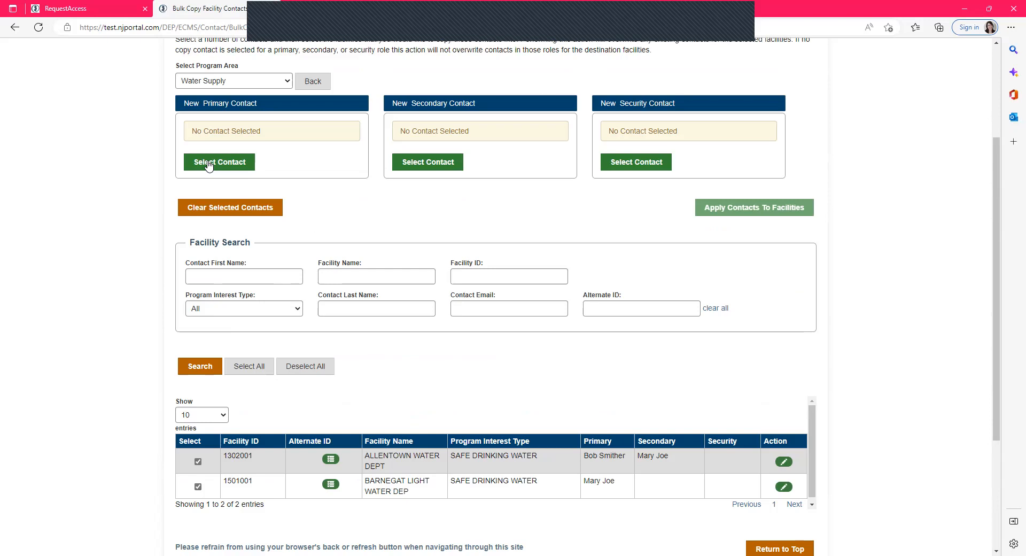
left_click(209, 163)
left_click(244, 278)
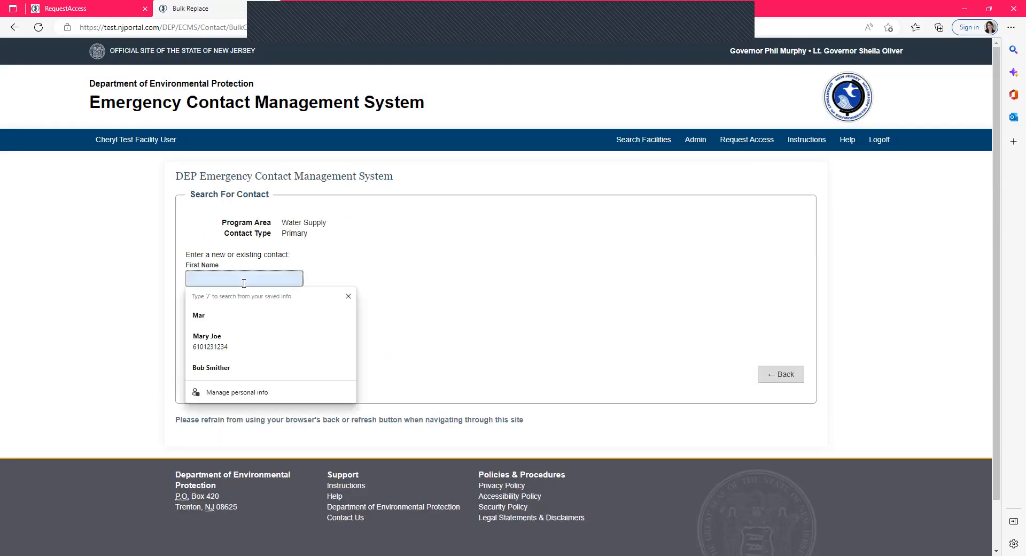
type("Mar")
left_click(381, 245)
left_click(209, 375)
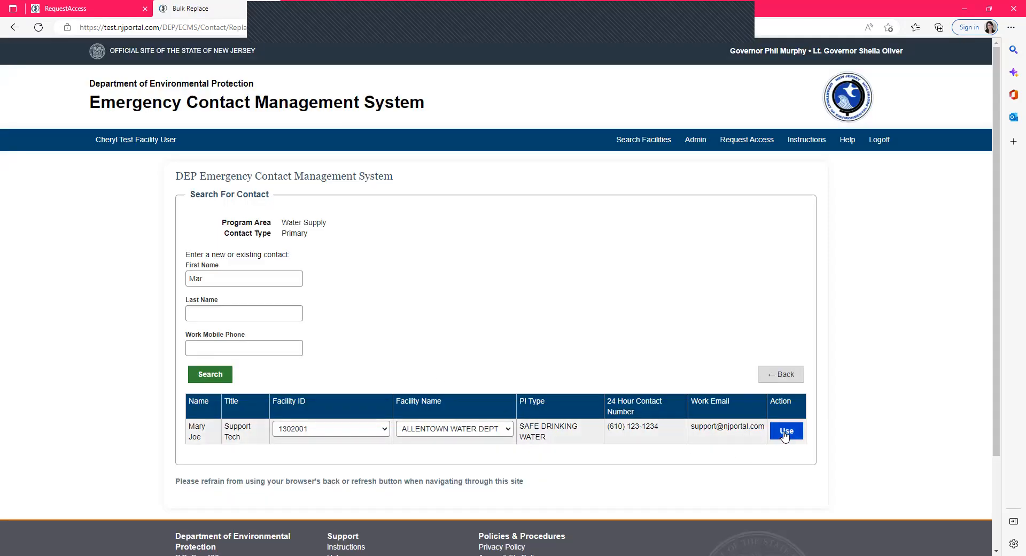
- Use the matching existing contact as the new Primary contact
left_click(351, 429)
left_click(452, 430)
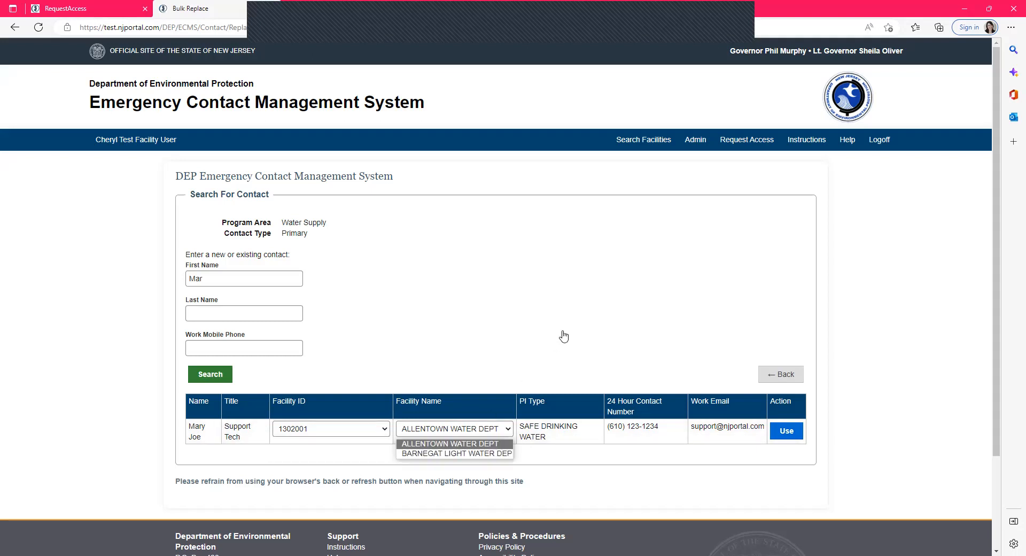
left_click(787, 434)
left_click(786, 435)
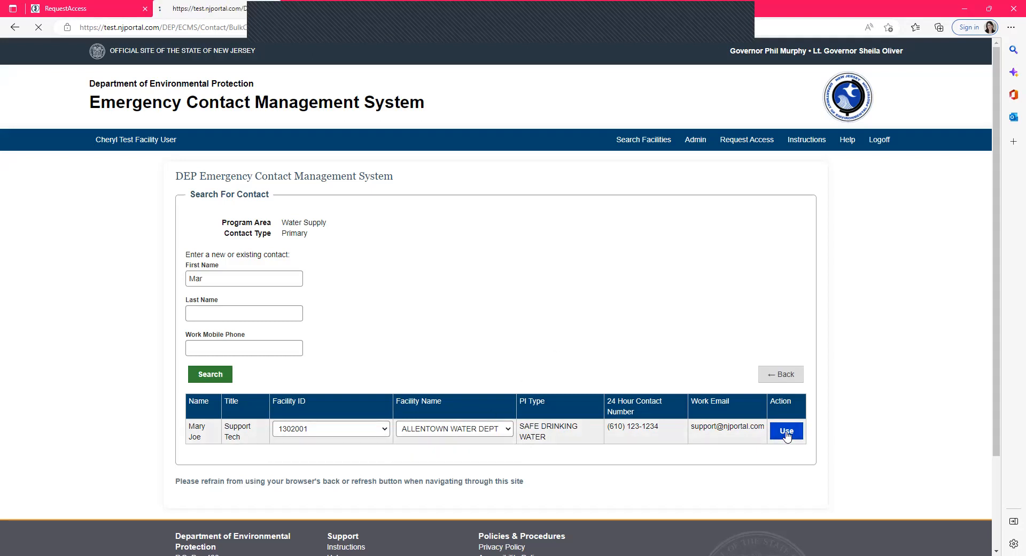
- Search existing contacts by first name and use the match as the new Secondary contact
left_click(414, 327)
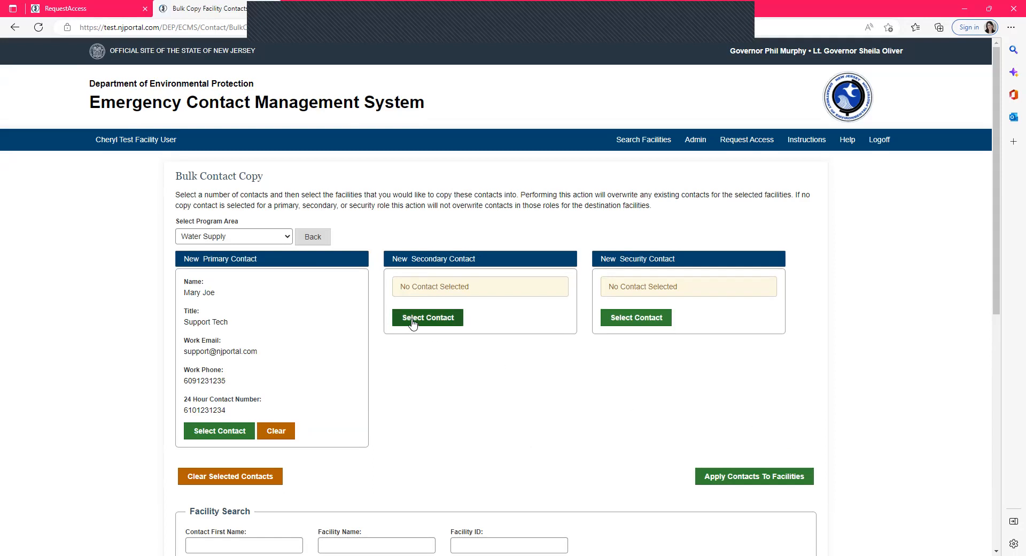
left_click(212, 282)
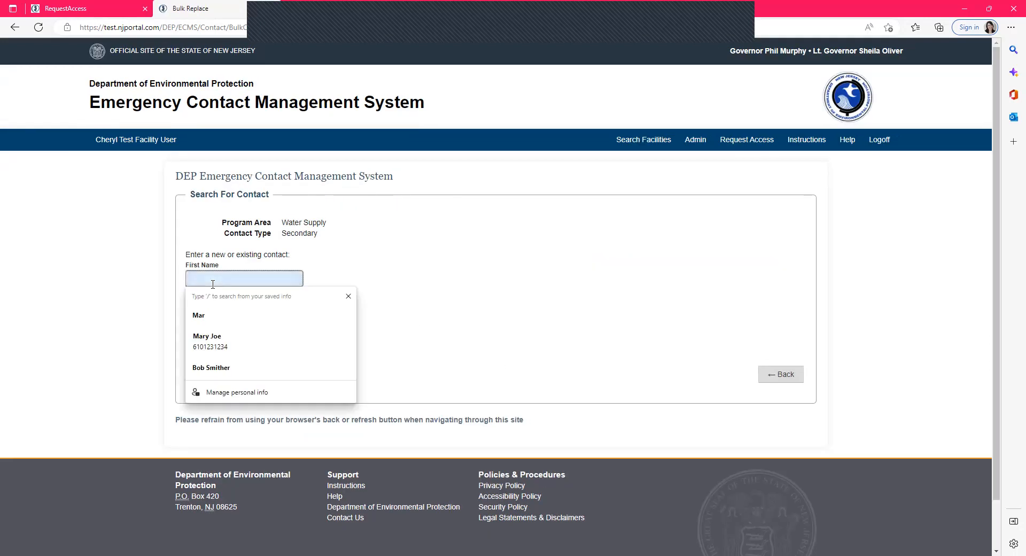
type("Bob")
left_click(210, 374)
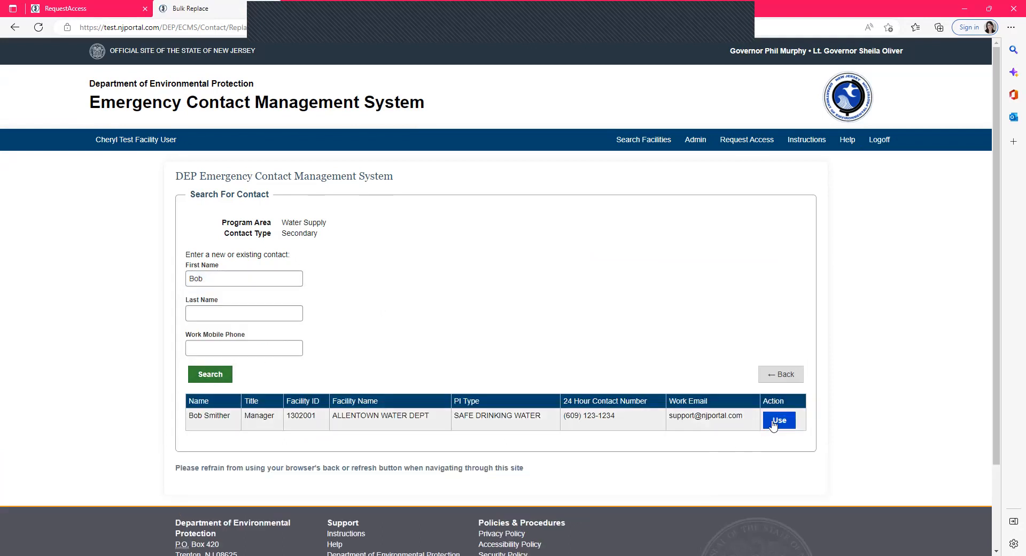
left_click(778, 420)
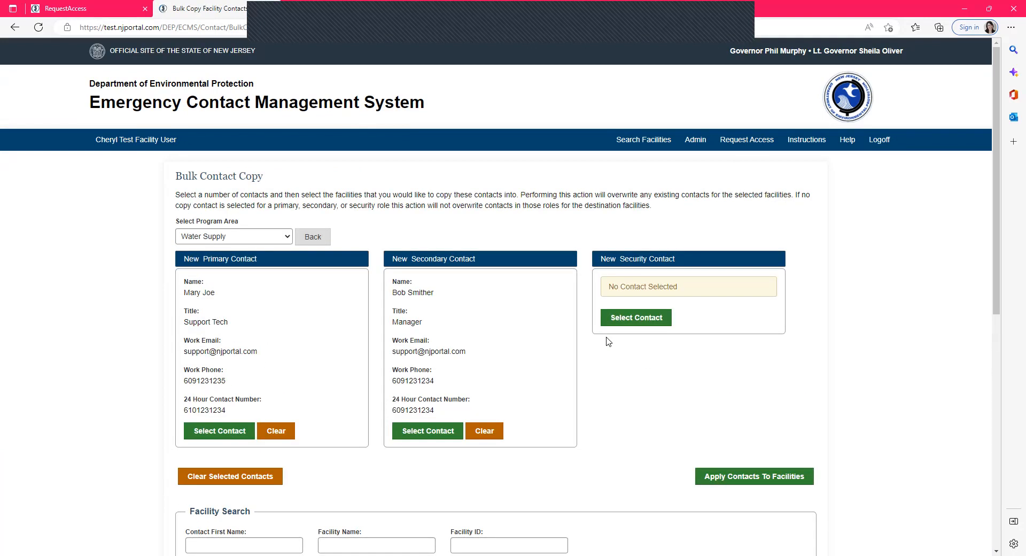
- Apply the selected Primary and Secondary contacts to the selected facilities
scroll(608, 341, "down", 2)
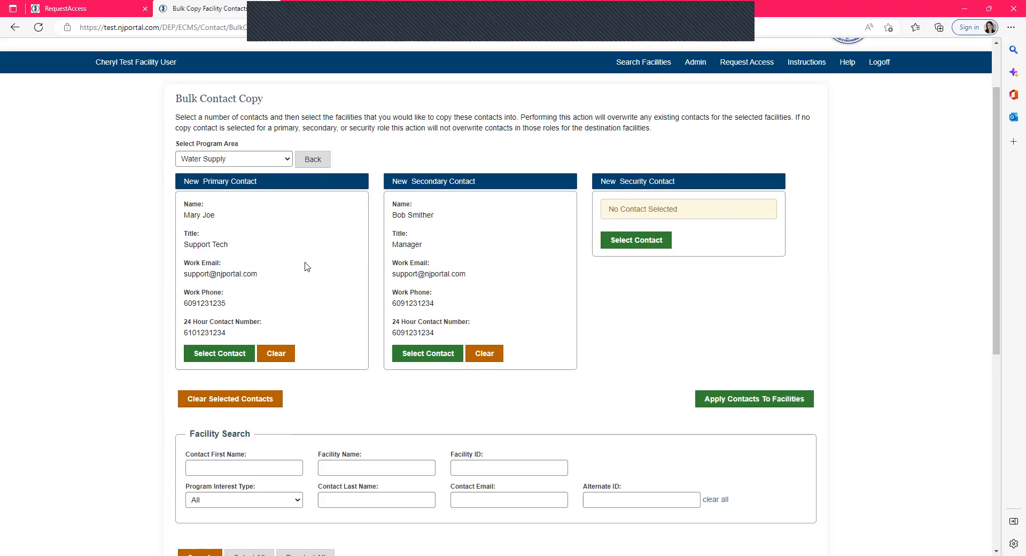
scroll(332, 262, "down", 2)
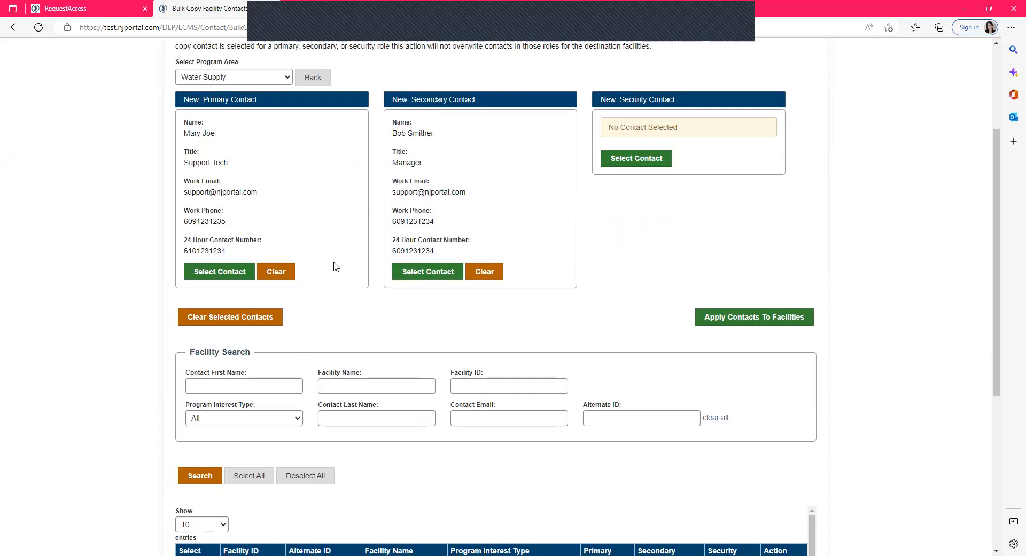
scroll(335, 263, "down", 5)
scroll(331, 297, "up", 2)
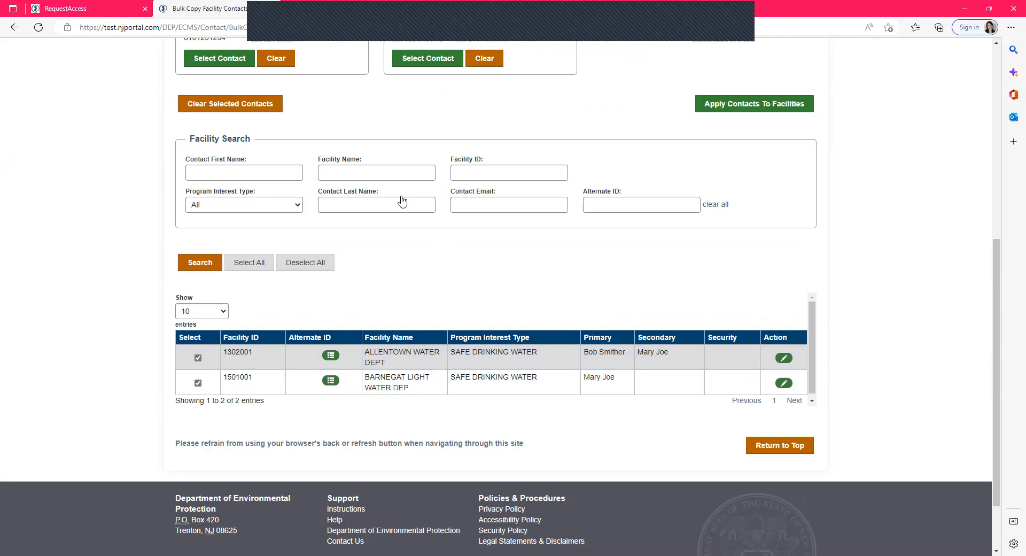
scroll(242, 113, "up", 2)
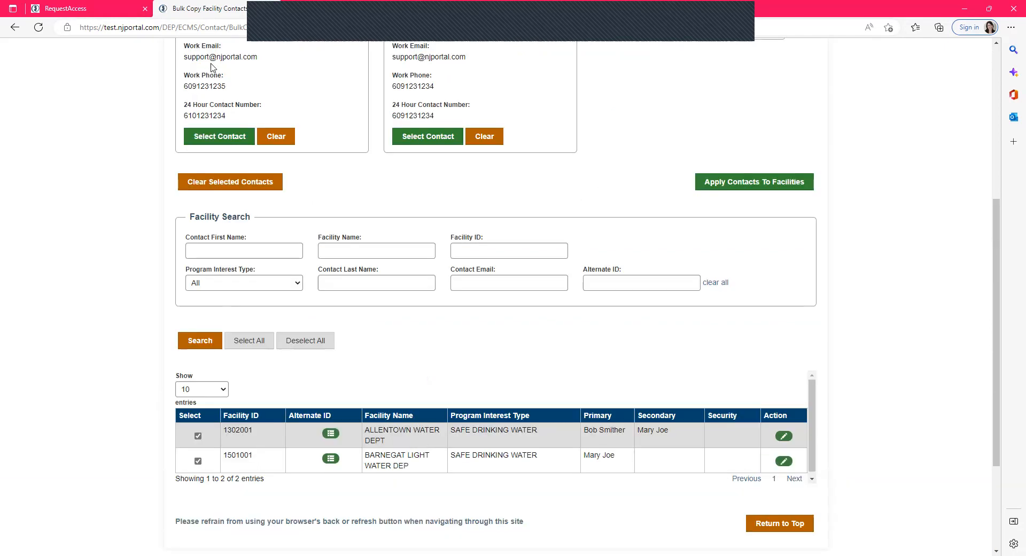
scroll(213, 67, "up", 2)
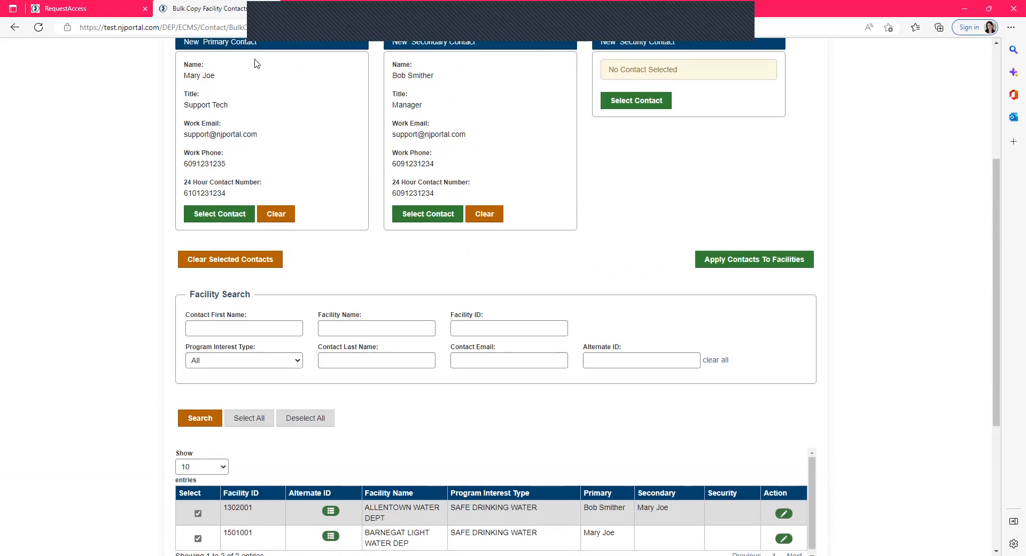
scroll(268, 80, "up", 2)
scroll(254, 336, "down", 6)
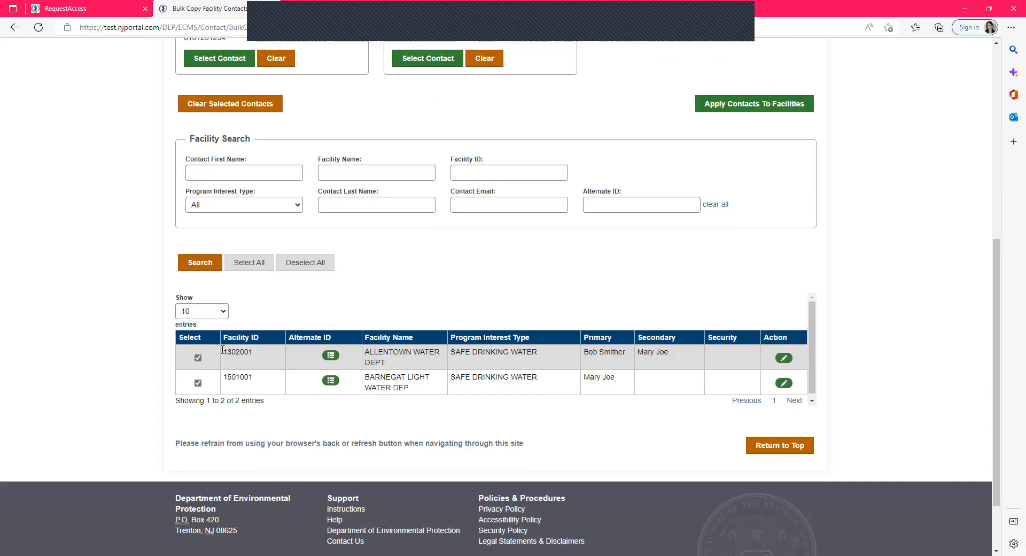
left_click(728, 105)
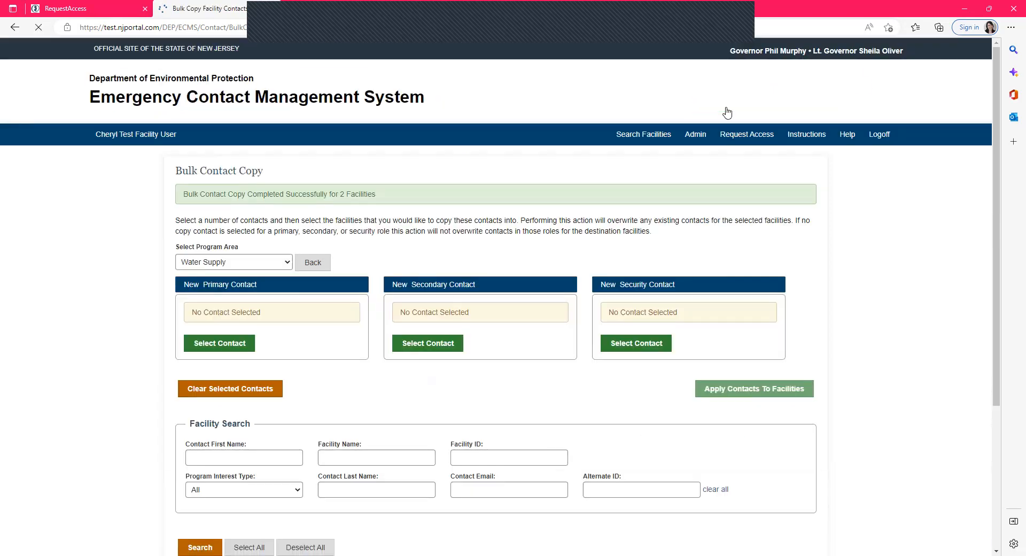
- Review the facilities' Primary and Secondary contacts in the list after the bulk copy
scroll(668, 314, "down", 6)
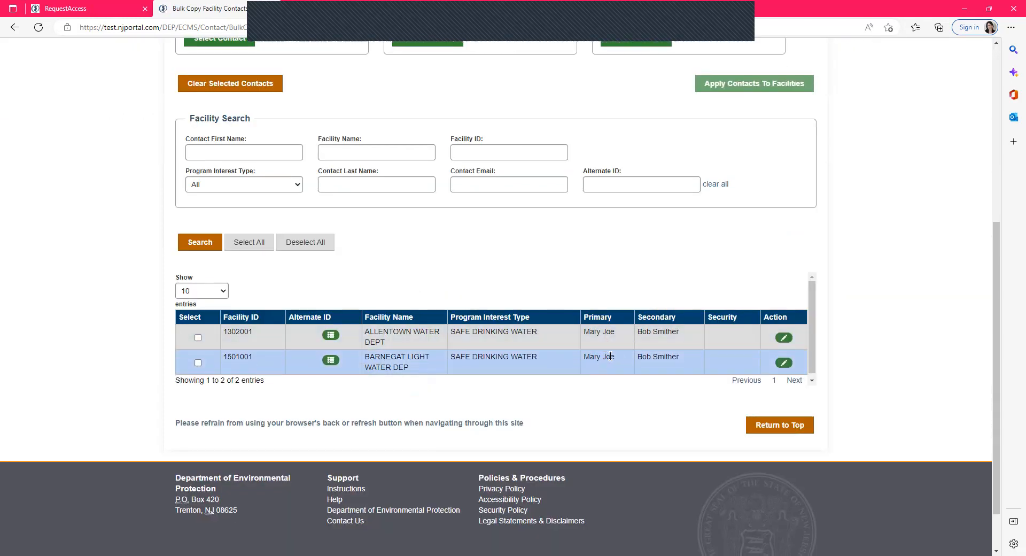
scroll(682, 380, "up", 1)
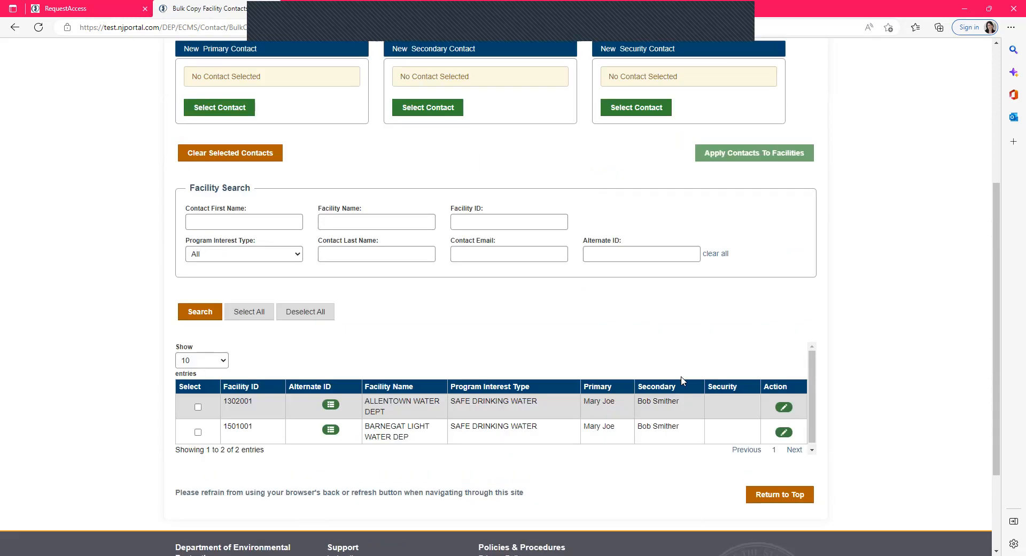
scroll(682, 381, "up", 4)
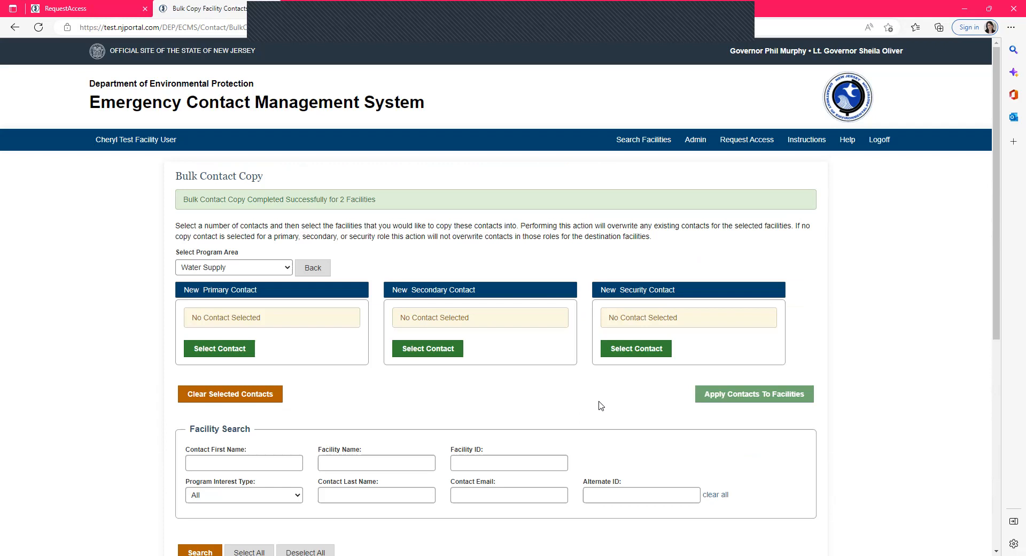
- Open the Invite User page and check the available user type options, keeping Facility User
left_click(695, 139)
left_click(700, 156)
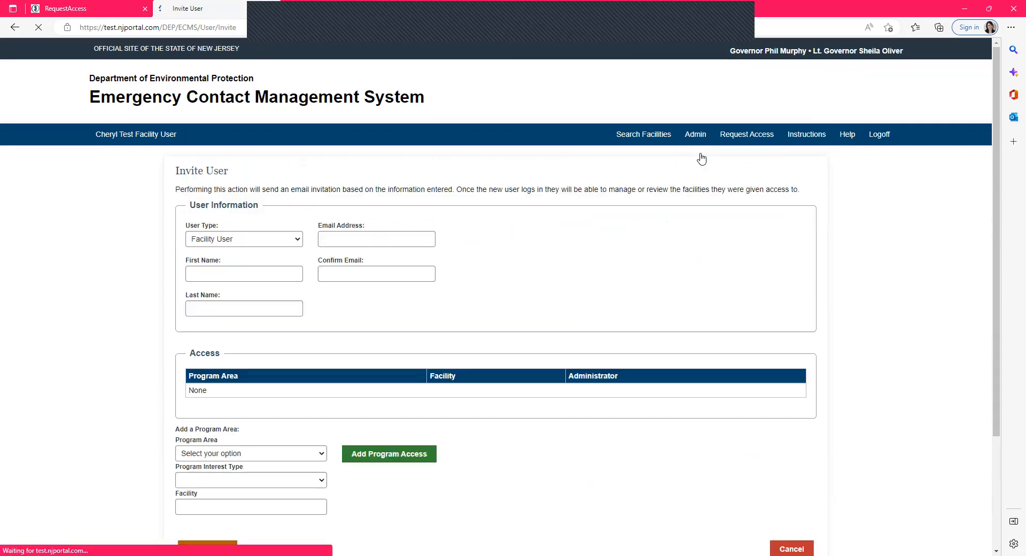
scroll(701, 159, "down", 2)
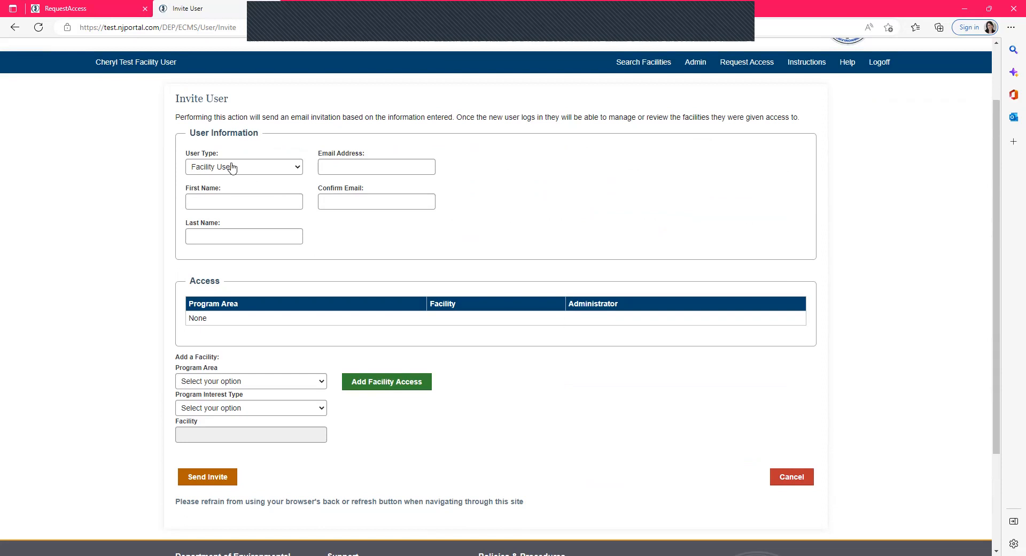
left_click(202, 165)
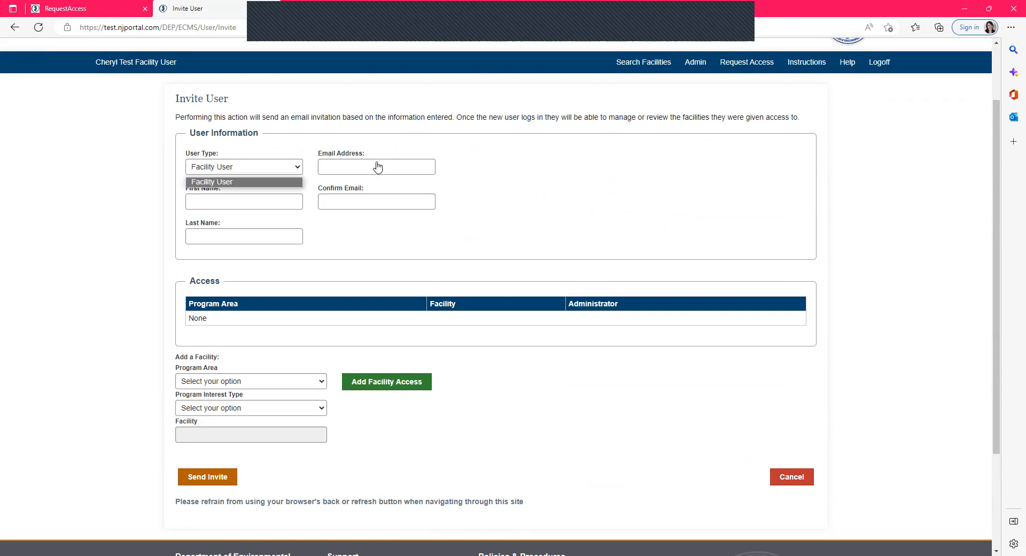
left_click(604, 215)
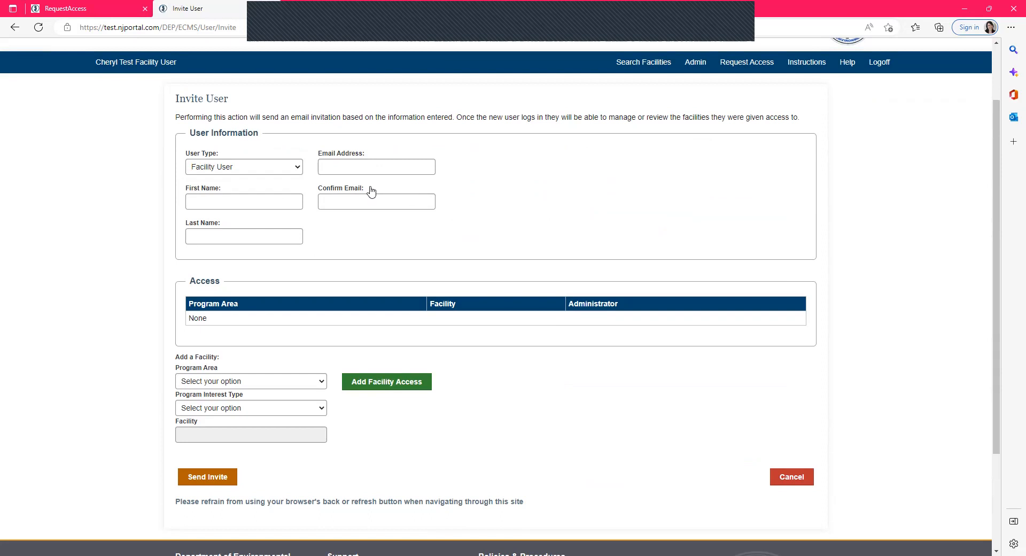
- Add Water Quality program access with interest type NJPDES for the facility ACME to the invitation
left_click(242, 381)
left_click(238, 400)
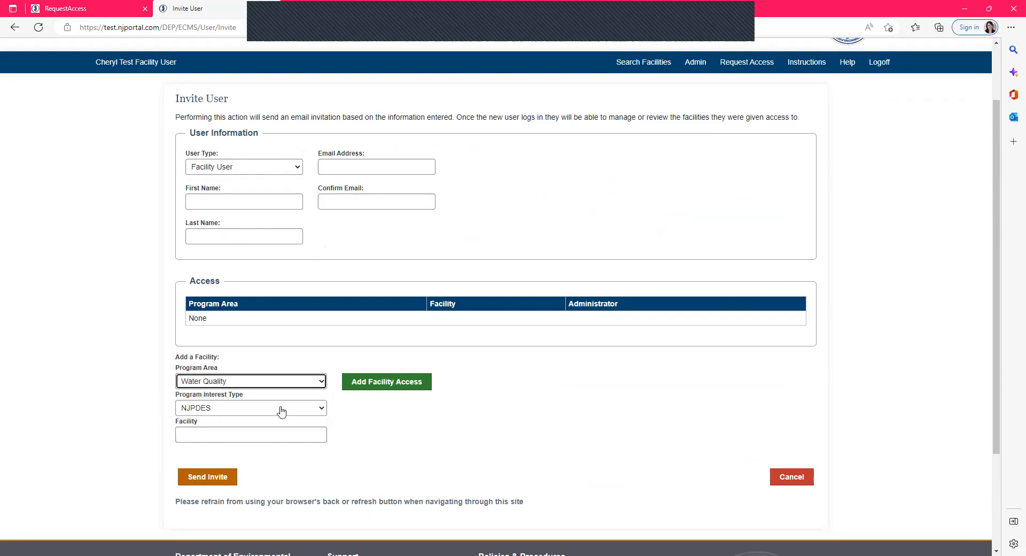
left_click(258, 436)
type("a")
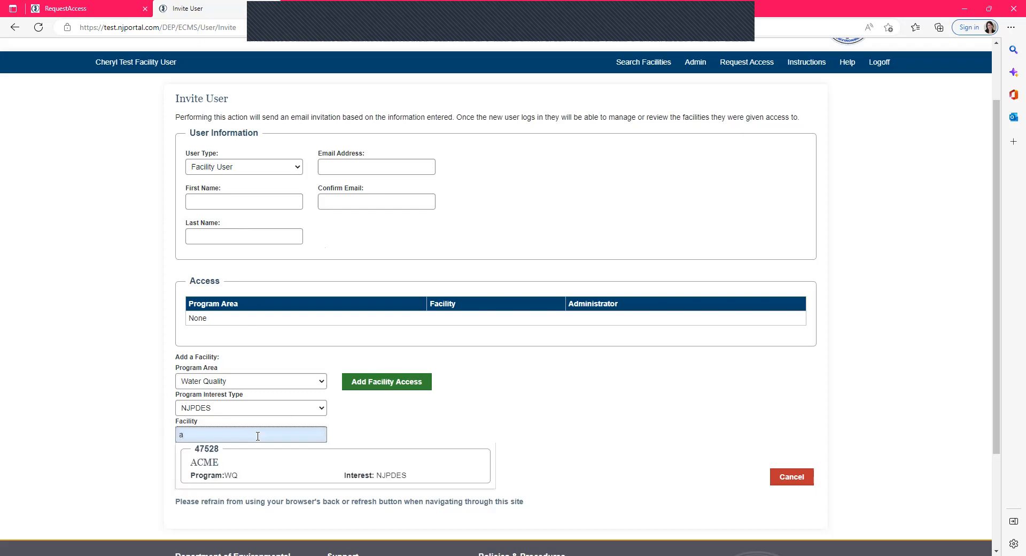
left_click(243, 472)
left_click(390, 383)
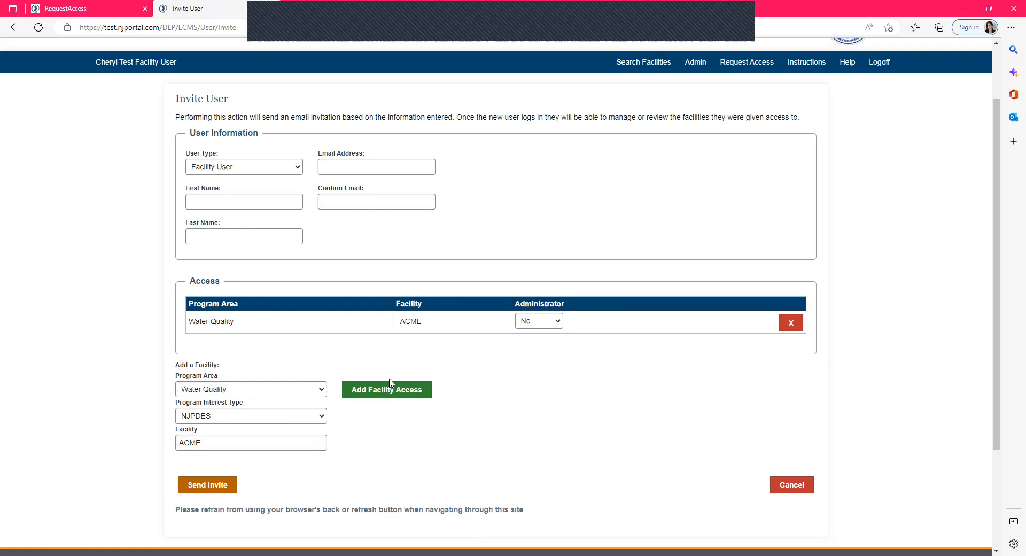
- Set the Administrator option for the ACME facility access to No
left_click(539, 321)
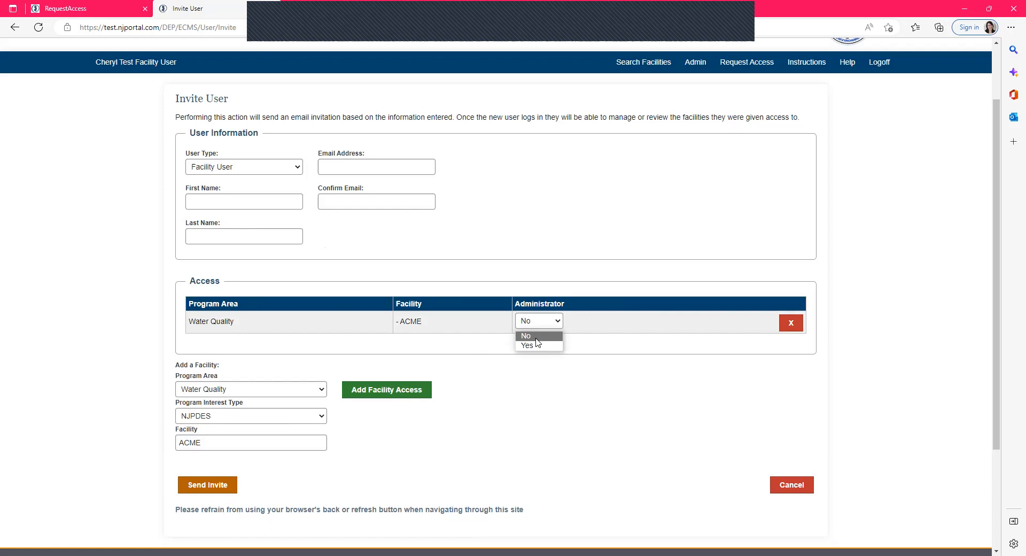
left_click(536, 339)
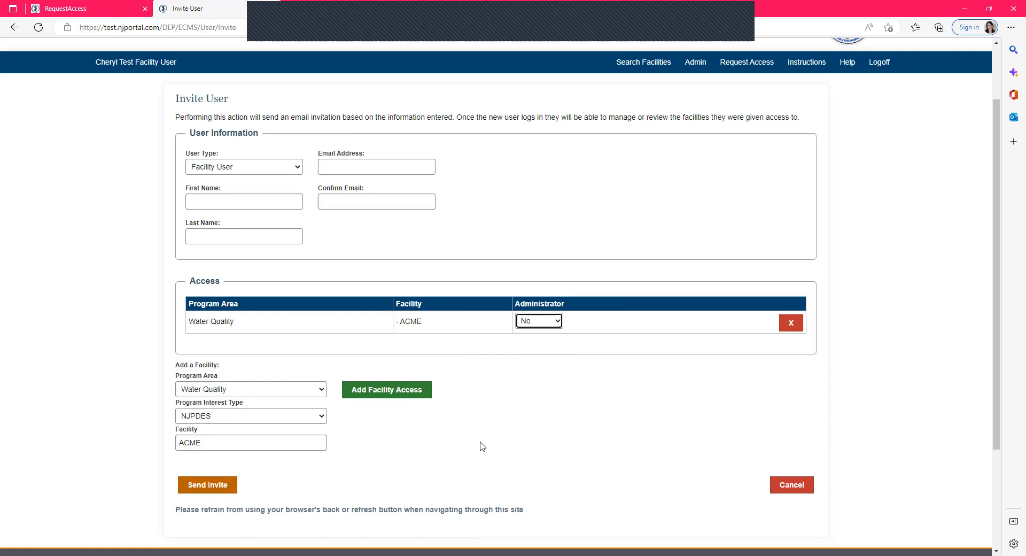
- Open the Help page of the Emergency Contact Management System
scroll(555, 304, "up", 2)
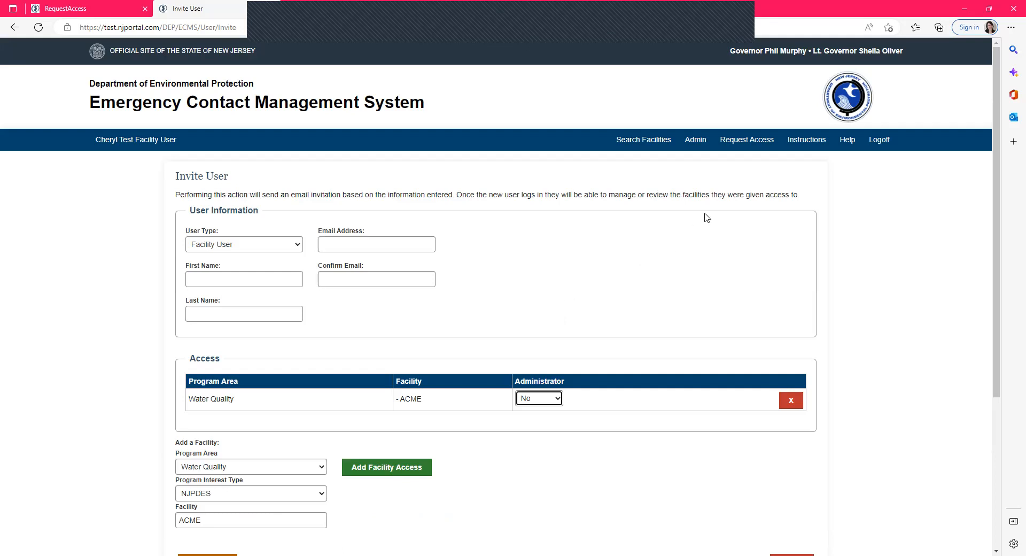
left_click(848, 143)
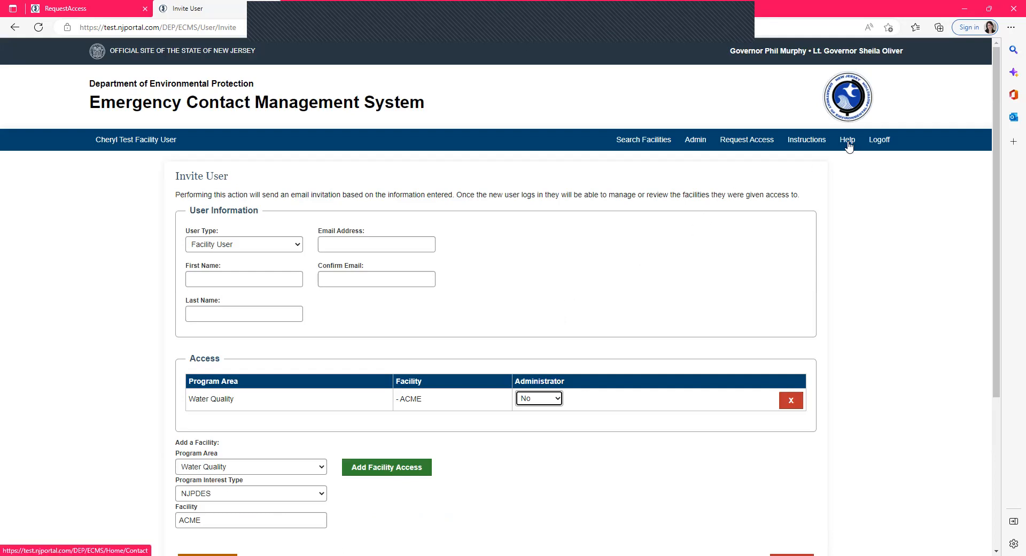